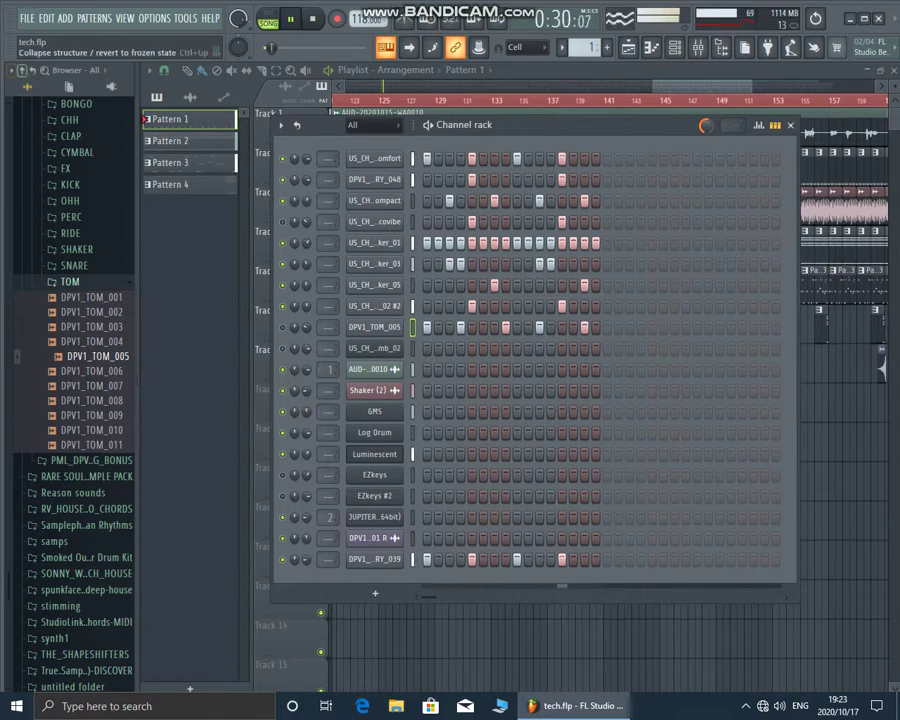
# - Collapse the browser folder tree and look through the Backup folder and the Legacy folder inside Packs
pyautogui.click(22, 70)
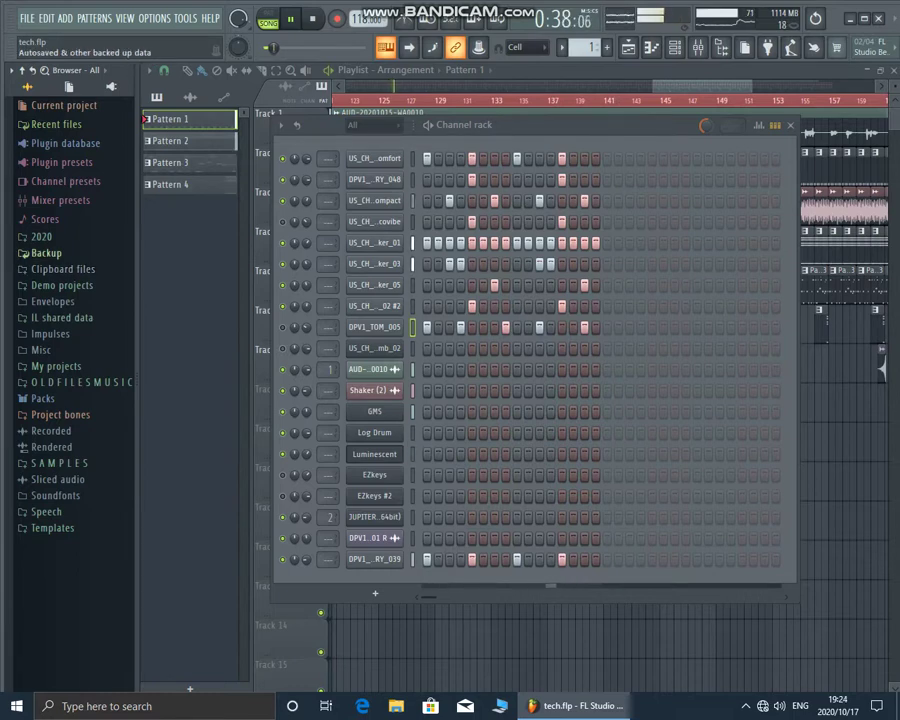
pyautogui.click(45, 253)
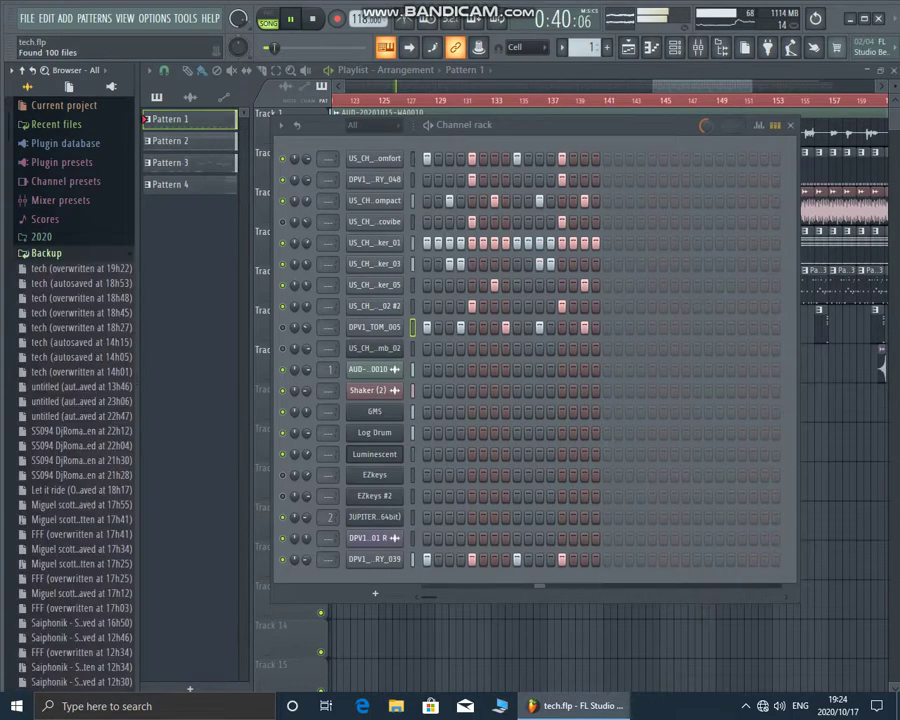
pyautogui.click(45, 253)
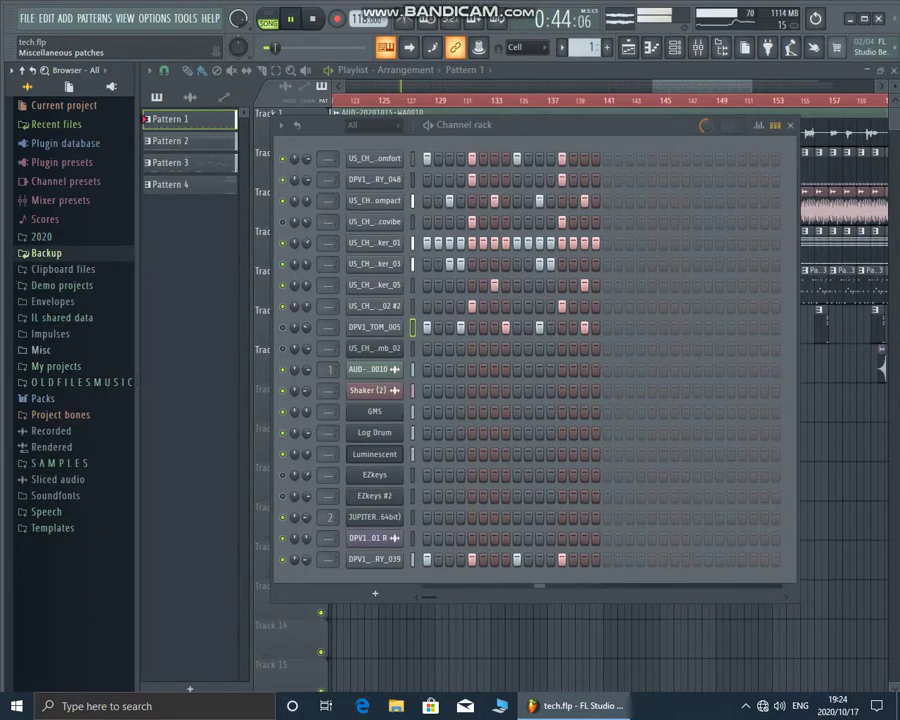
pyautogui.click(42, 398)
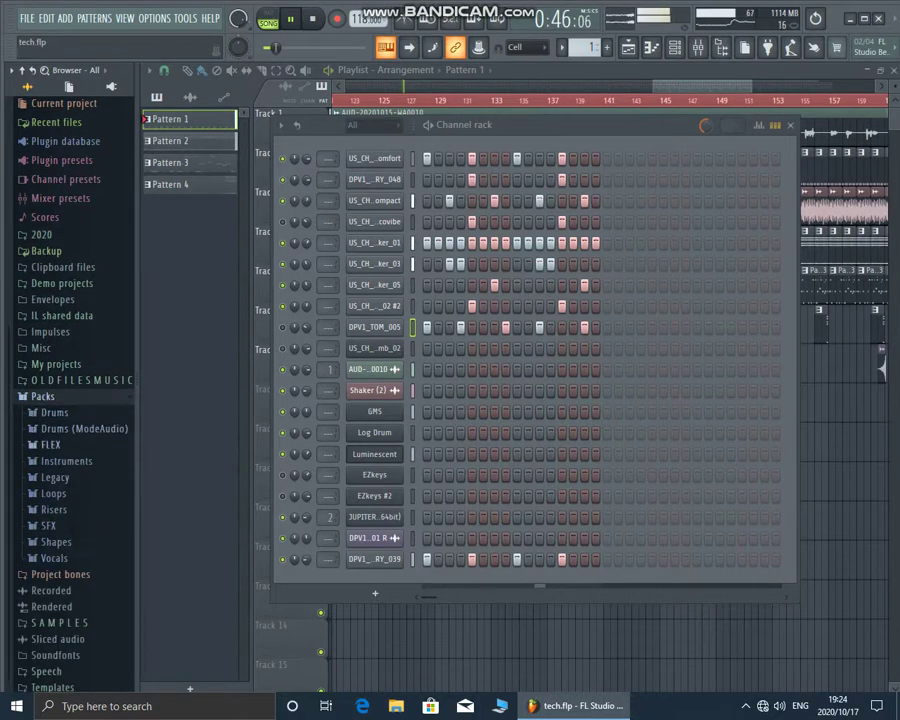
pyautogui.click(55, 477)
pyautogui.scroll(-2, 70, 450)
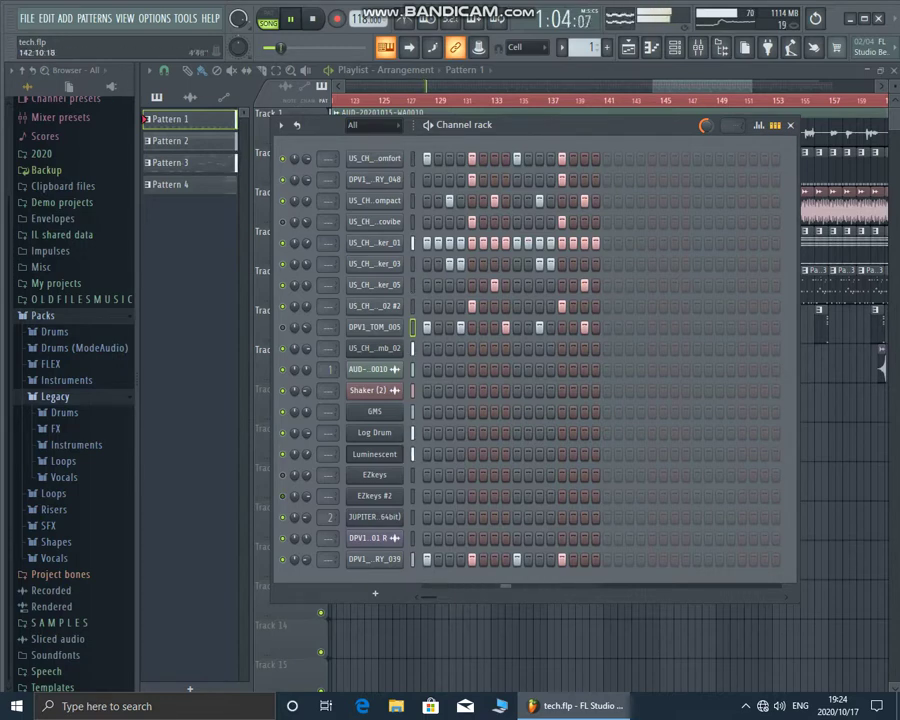
# - Add a quick fade-out to the DPV1_CYMBAL_DRY_001 R sample used in the playlist's Track 7
pyautogui.click(628, 47)
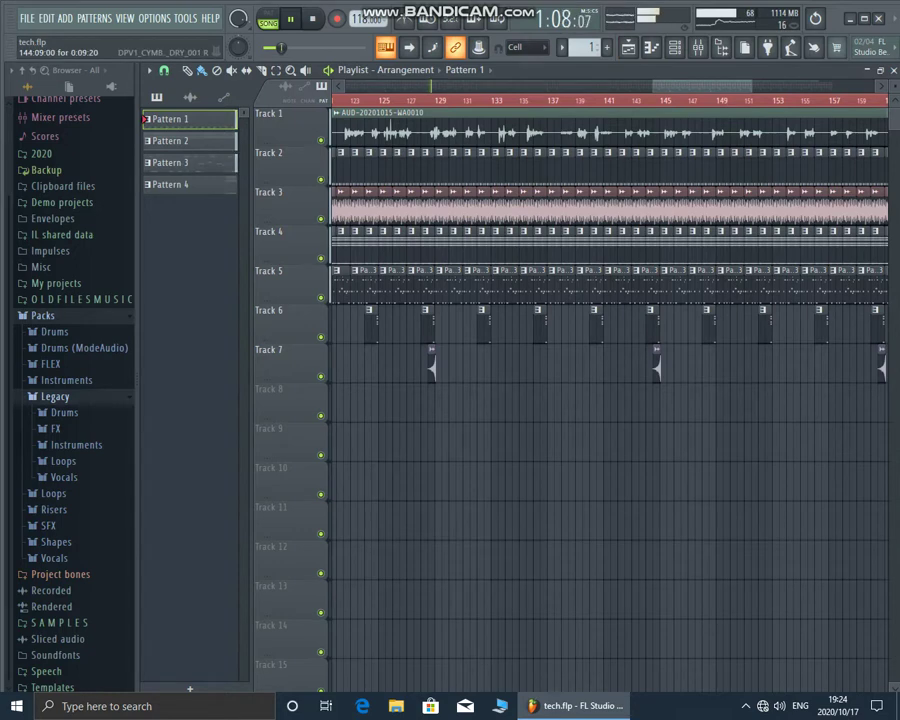
pyautogui.doubleClick(656, 368)
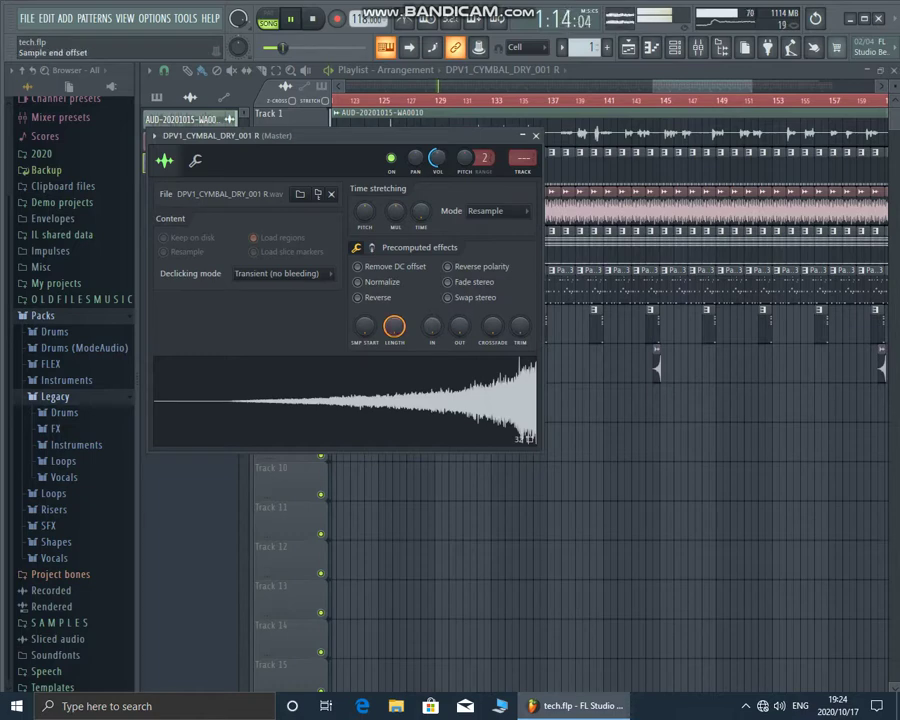
pyautogui.moveTo(459, 326); pyautogui.dragTo(459, 306)
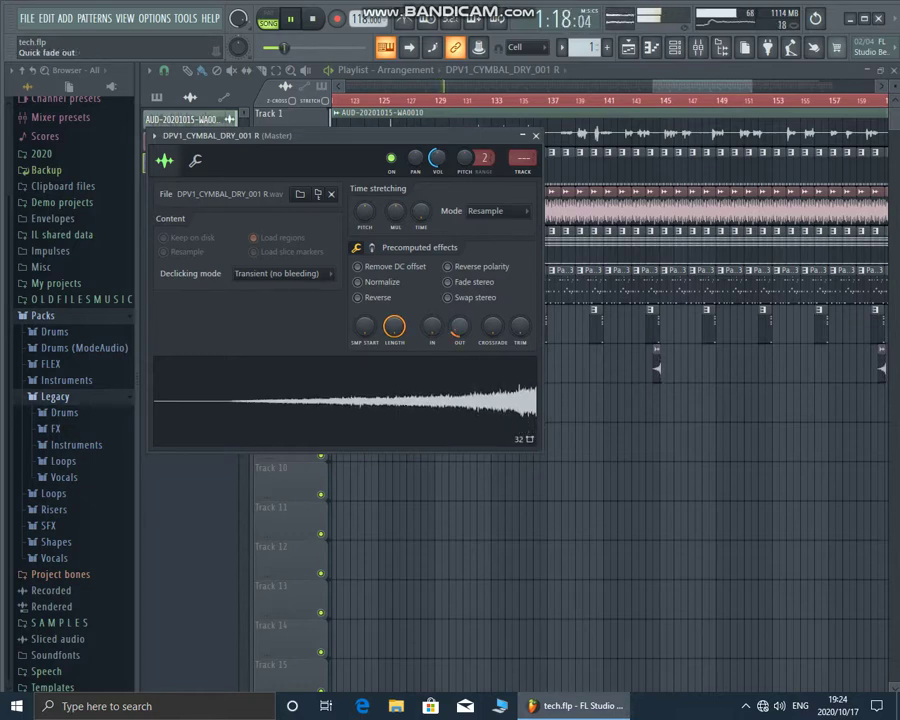
pyautogui.click(536, 136)
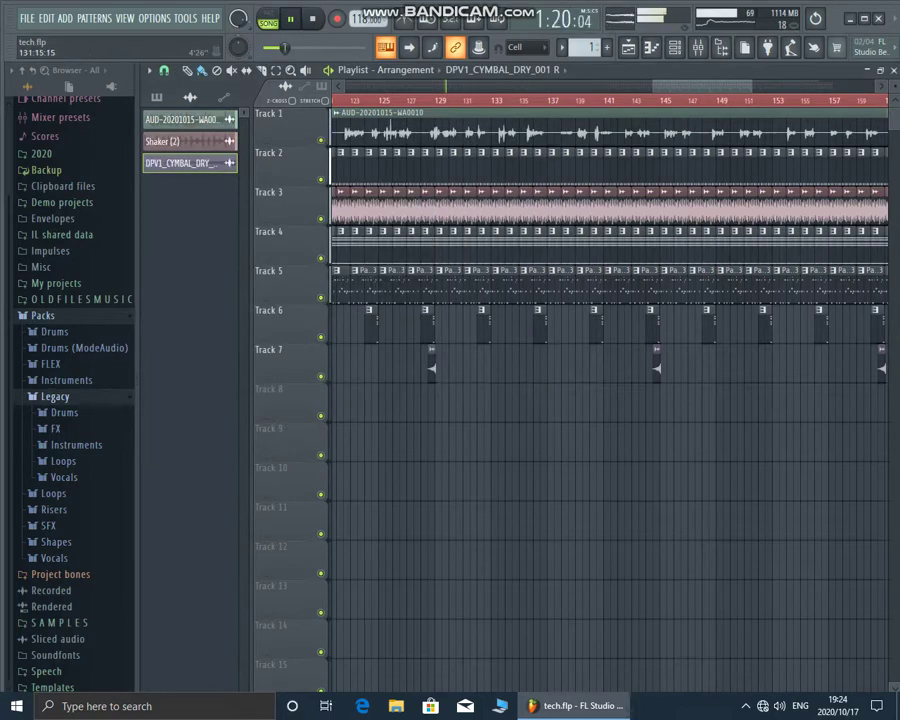
# - Mute Track 3 in the playlist and slightly lower the channel volume of the AUD-20201015-WA0010 clip on Track 1
pyautogui.moveTo(654, 86); pyautogui.dragTo(338, 86)
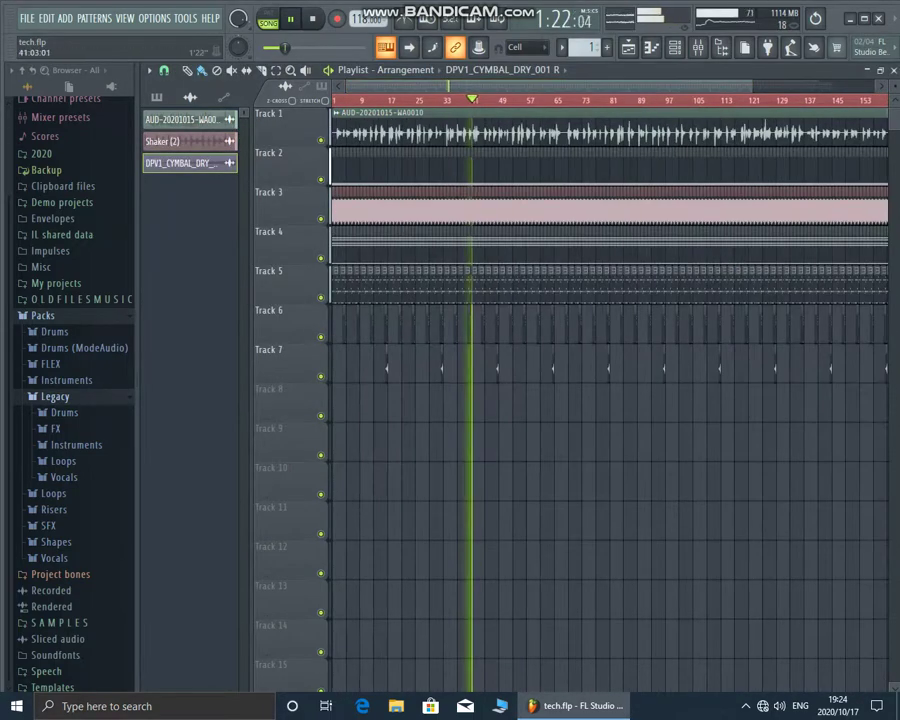
pyautogui.scroll(-2, 600, 400)
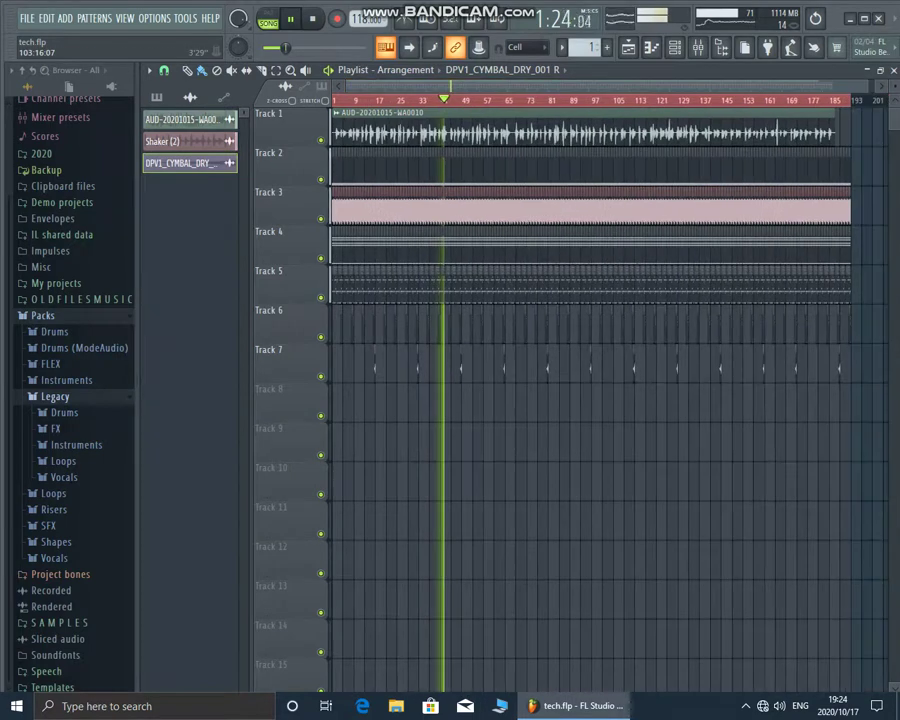
pyautogui.click(321, 219)
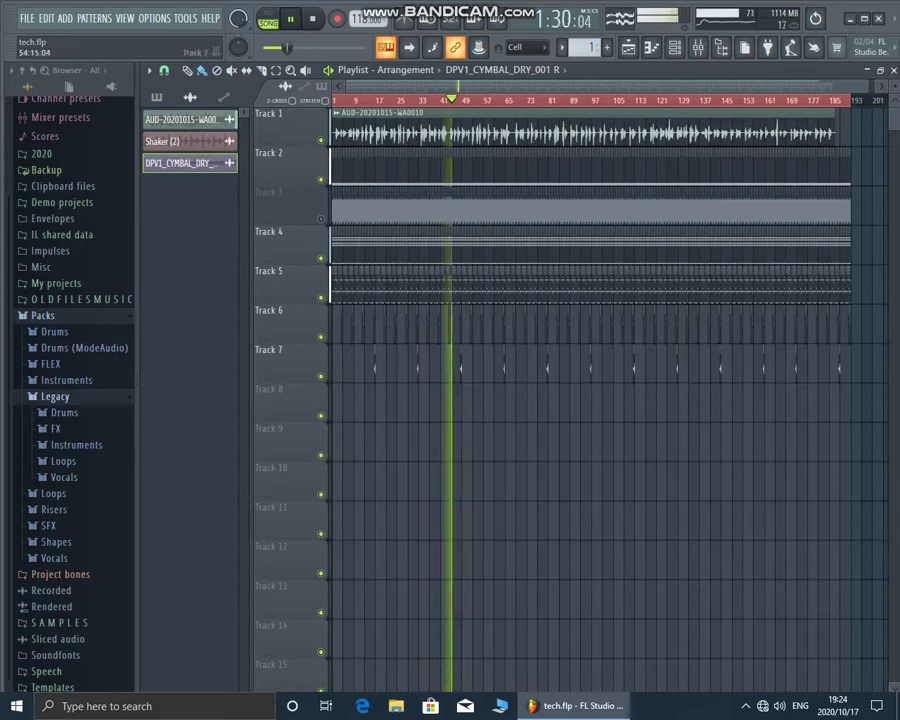
pyautogui.doubleClick(360, 114)
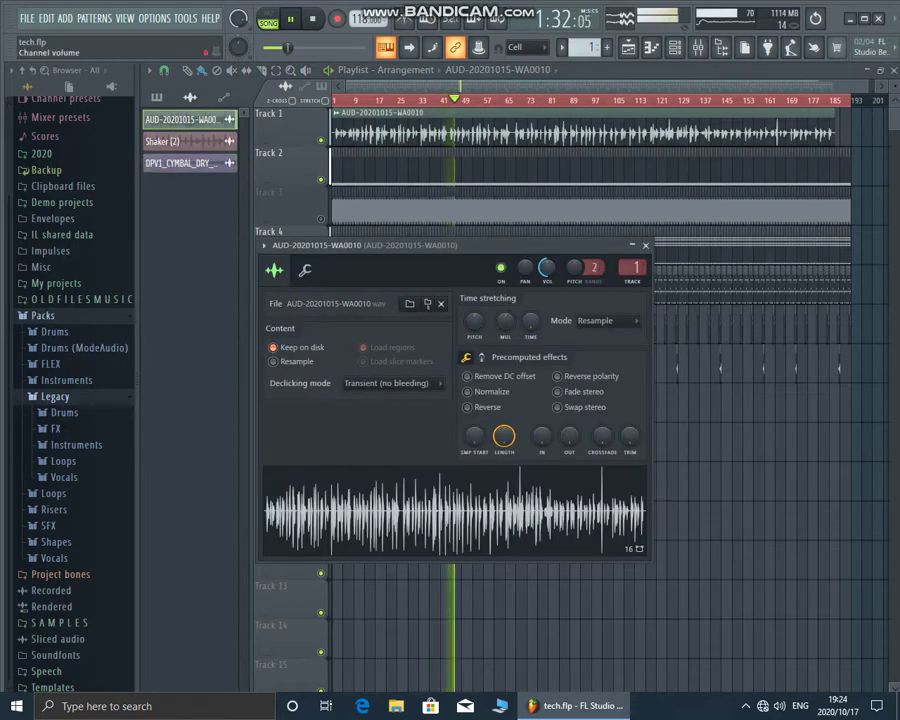
pyautogui.moveTo(546, 267); pyautogui.dragTo(546, 273)
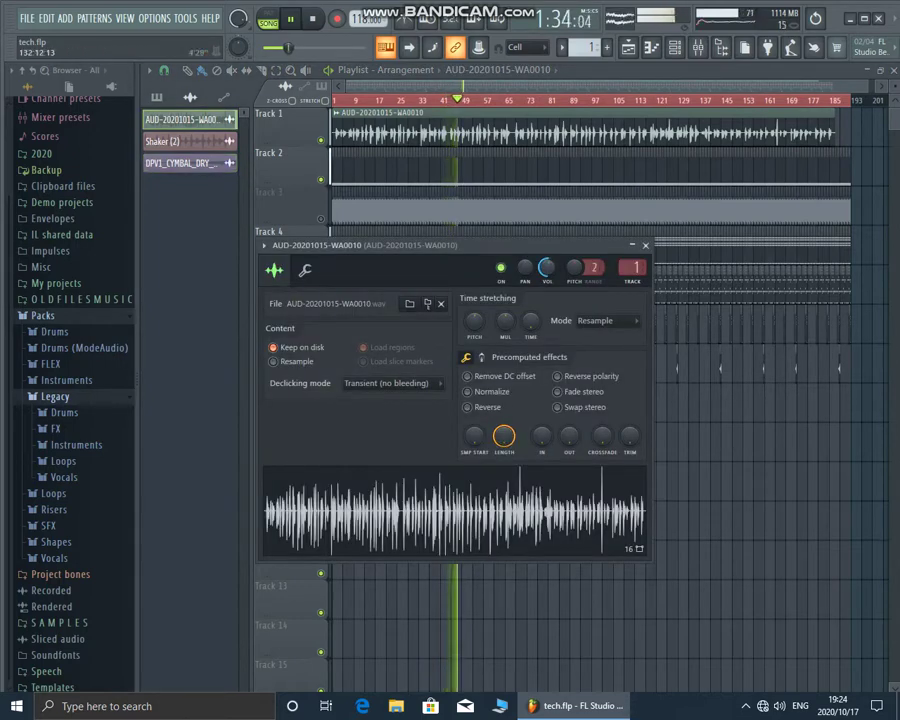
# - Load Fruity 7 Band EQ into effect slot 3 of the AUD-20201015-WA0010 mixer track with the Style - Club preset
pyautogui.click(697, 47)
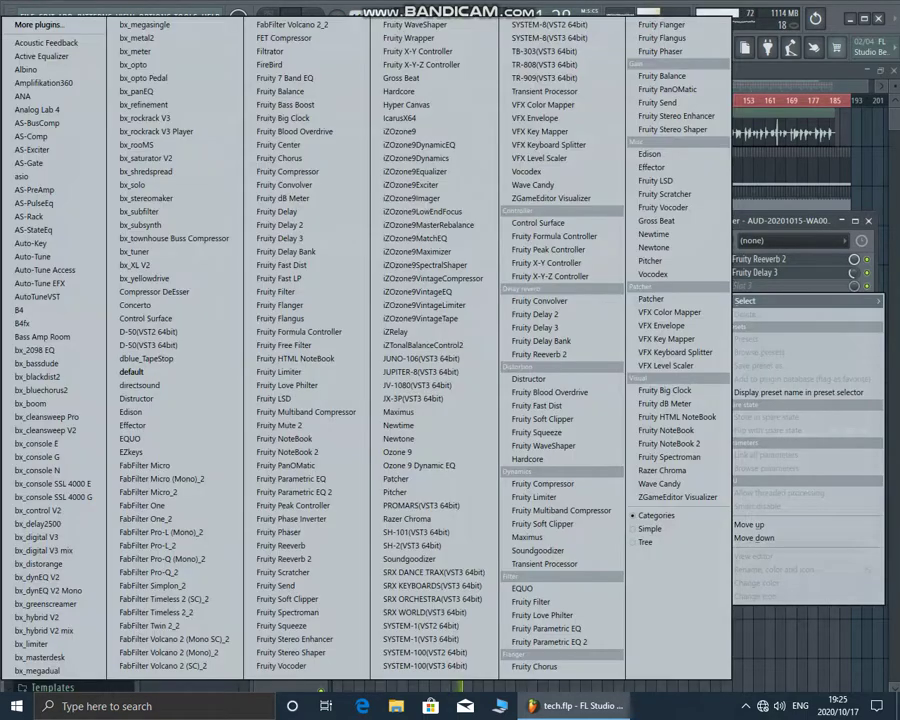
pyautogui.click(750, 285)
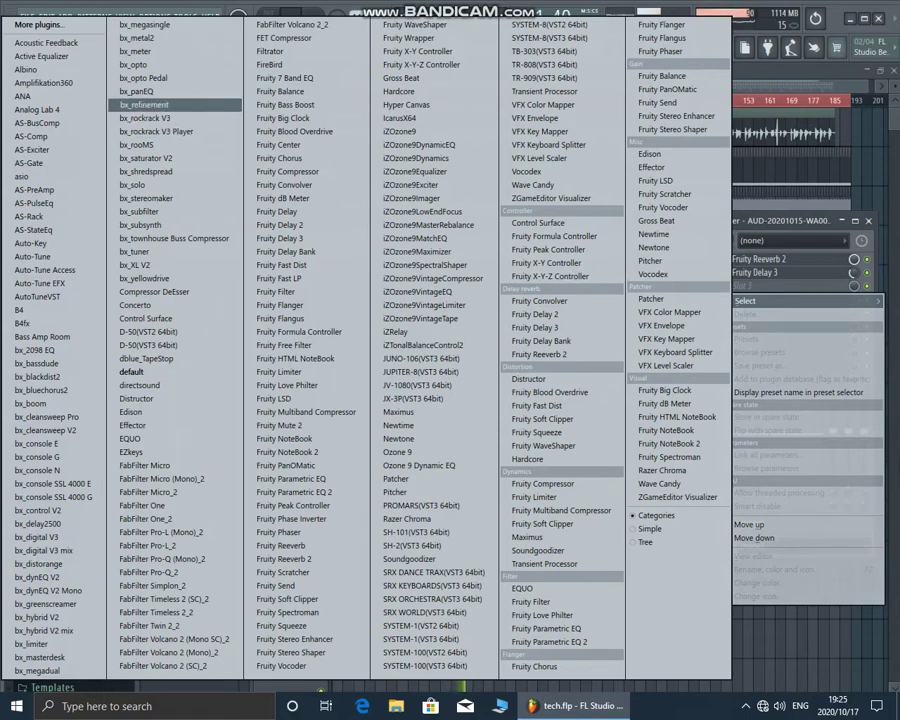
pyautogui.click(285, 77)
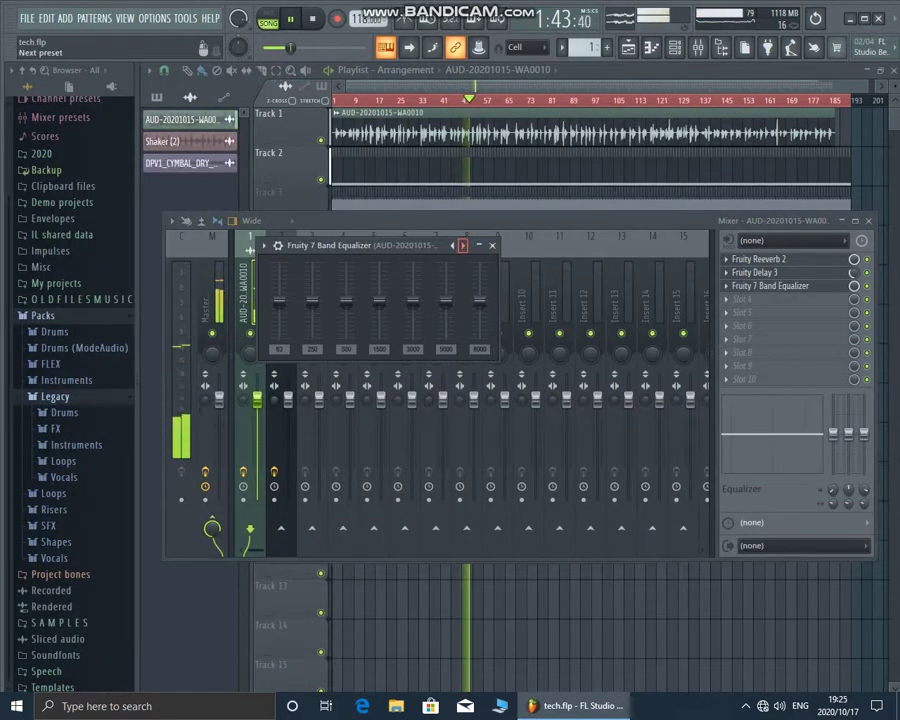
pyautogui.rightClick(462, 245)
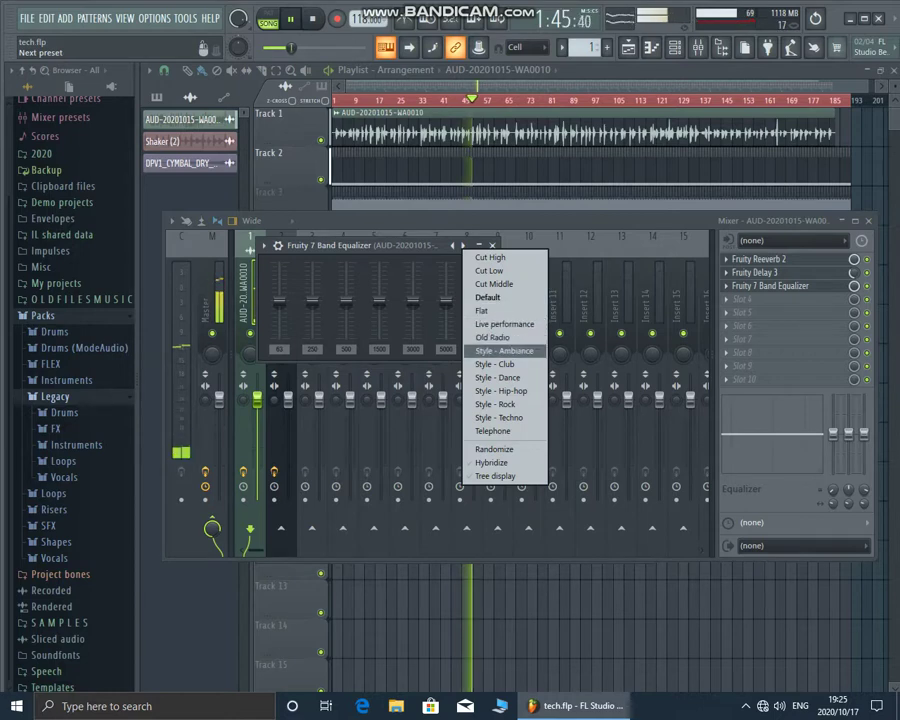
pyautogui.click(505, 364)
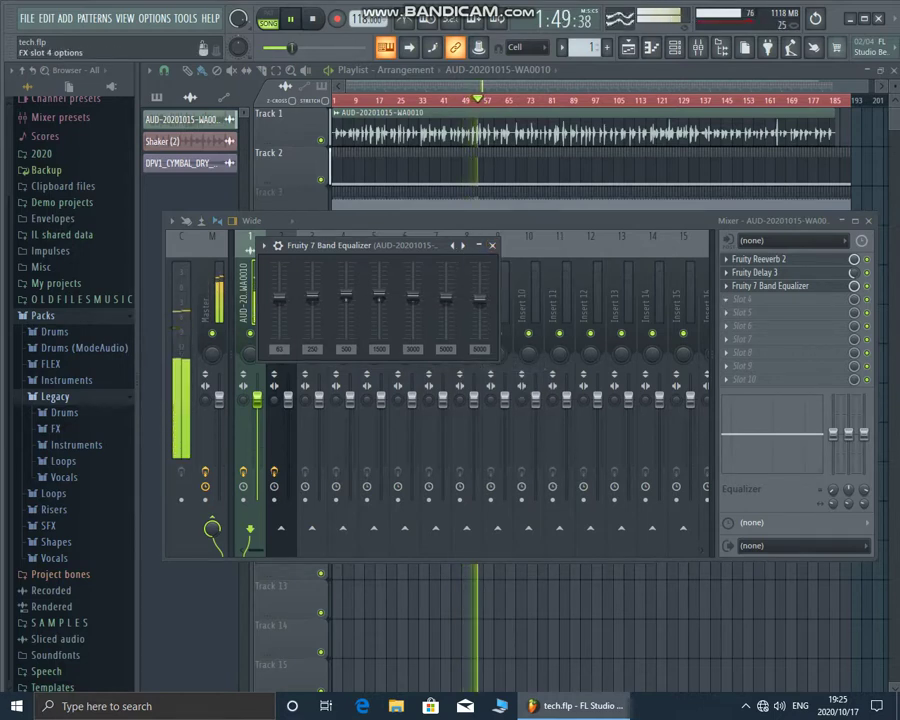
# - Load Fruity Parametric EQ 2 into slot 4 with the Vocal Presence preset, moving bands 1 and 2 higher in frequency and making band 2's cut shallower
pyautogui.click(726, 299)
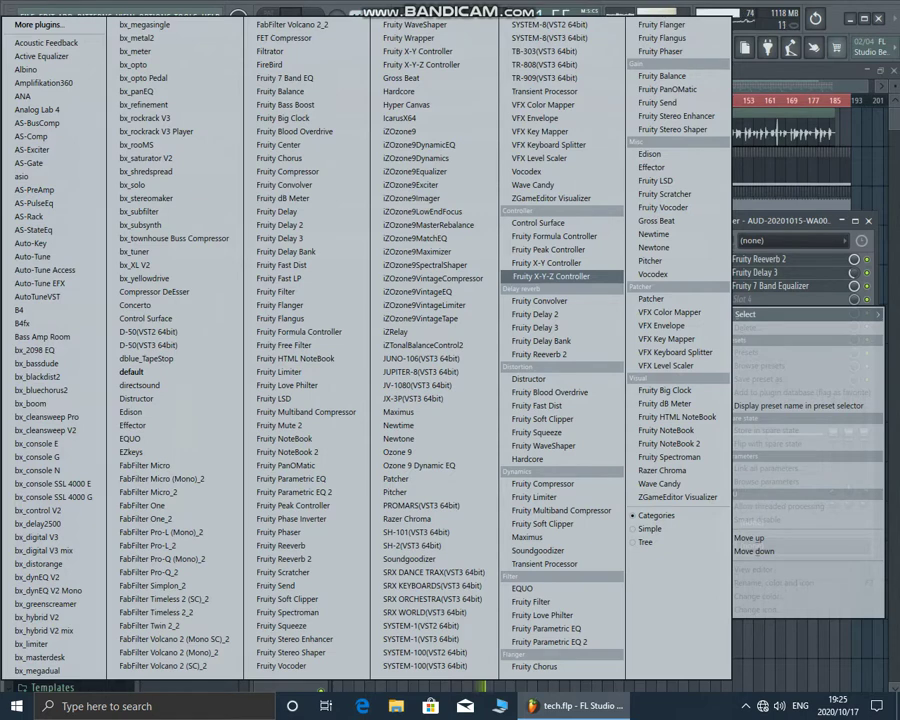
pyautogui.click(300, 492)
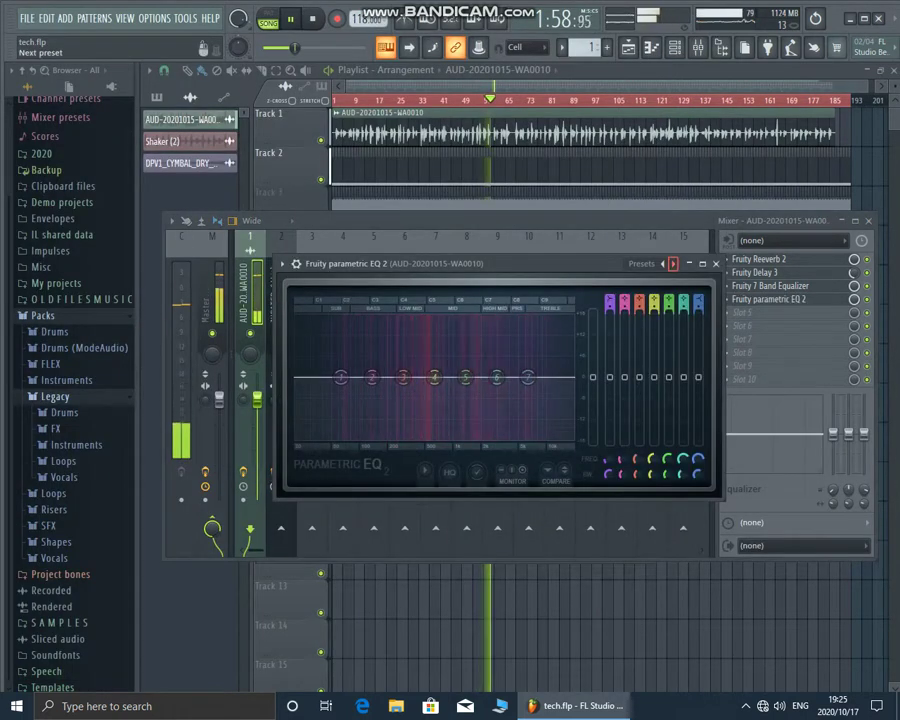
pyautogui.rightClick(673, 264)
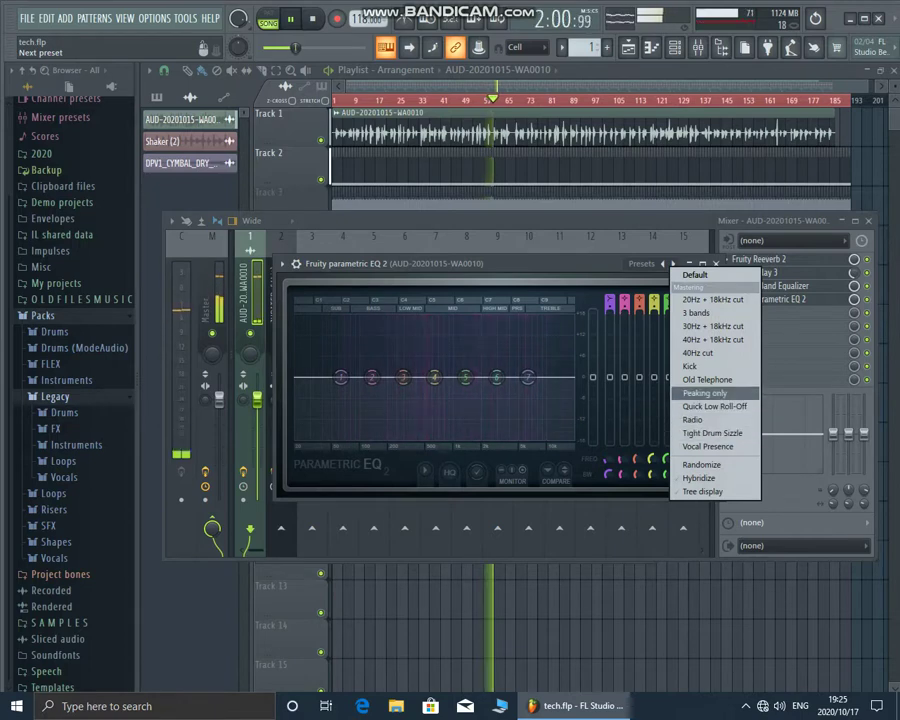
pyautogui.click(708, 446)
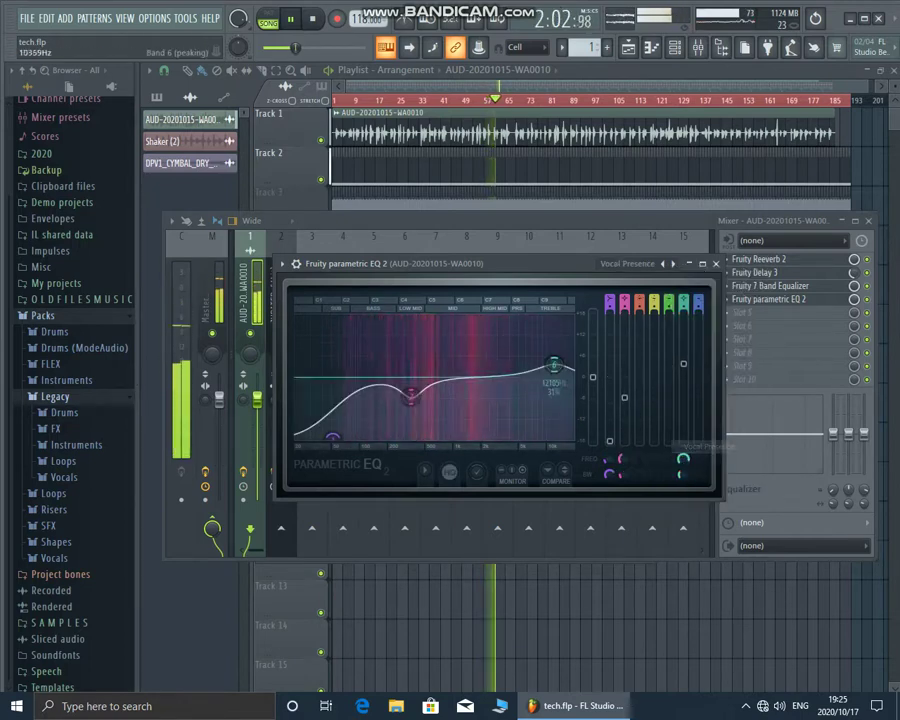
pyautogui.moveTo(410, 398); pyautogui.dragTo(436, 388)
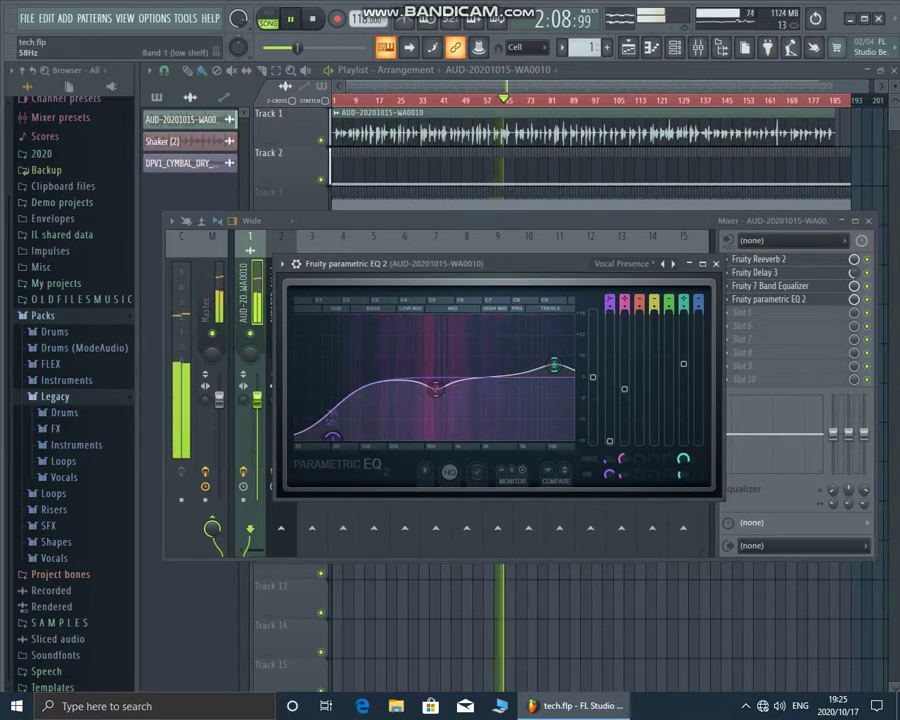
pyautogui.moveTo(333, 436); pyautogui.dragTo(340, 437)
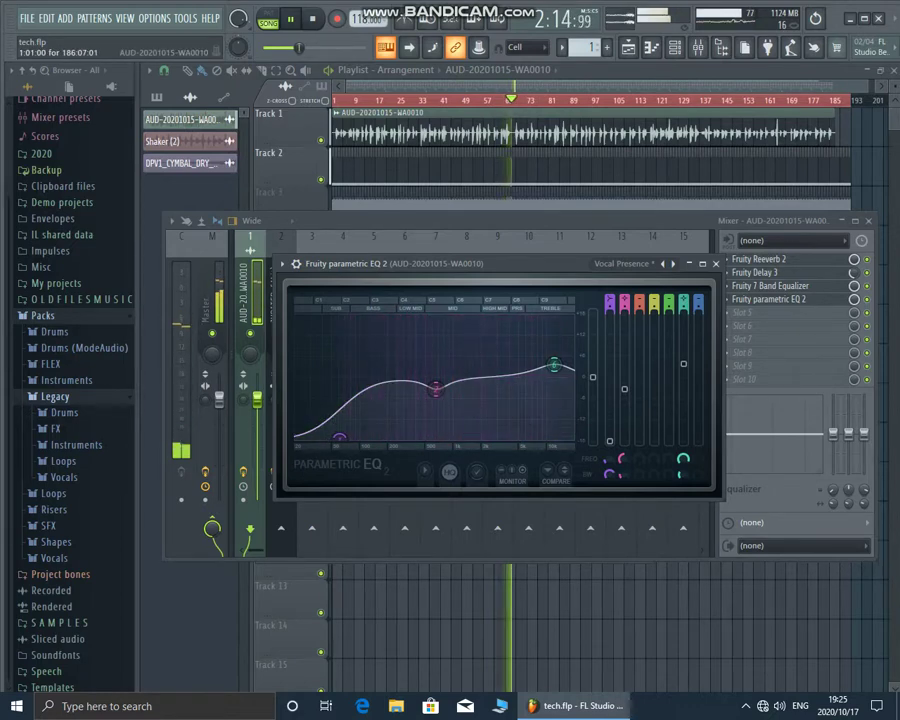
# - Slightly raise the channel volume of the AUD-20201015-WA0010 clip on Track 1
pyautogui.press('F5')
pyautogui.doubleClick(547, 130)
pyautogui.moveTo(547, 268); pyautogui.dragTo(547, 261)
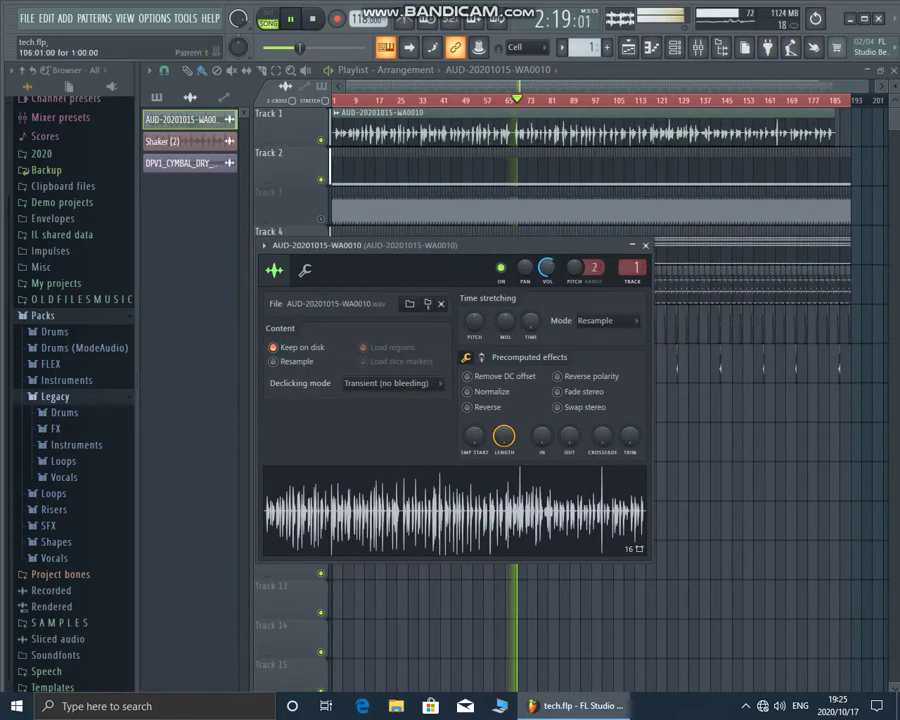
# - Lower the filter cutoff in the GMS synth and reduce the GMS channel's volume in the channel rack
pyautogui.click(675, 47)
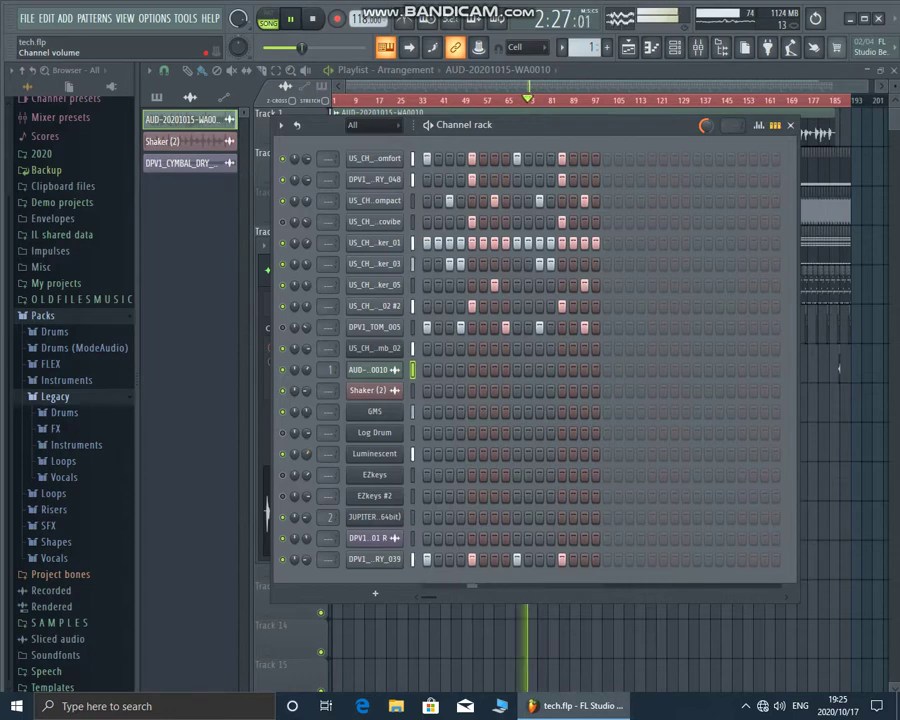
pyautogui.click(374, 411)
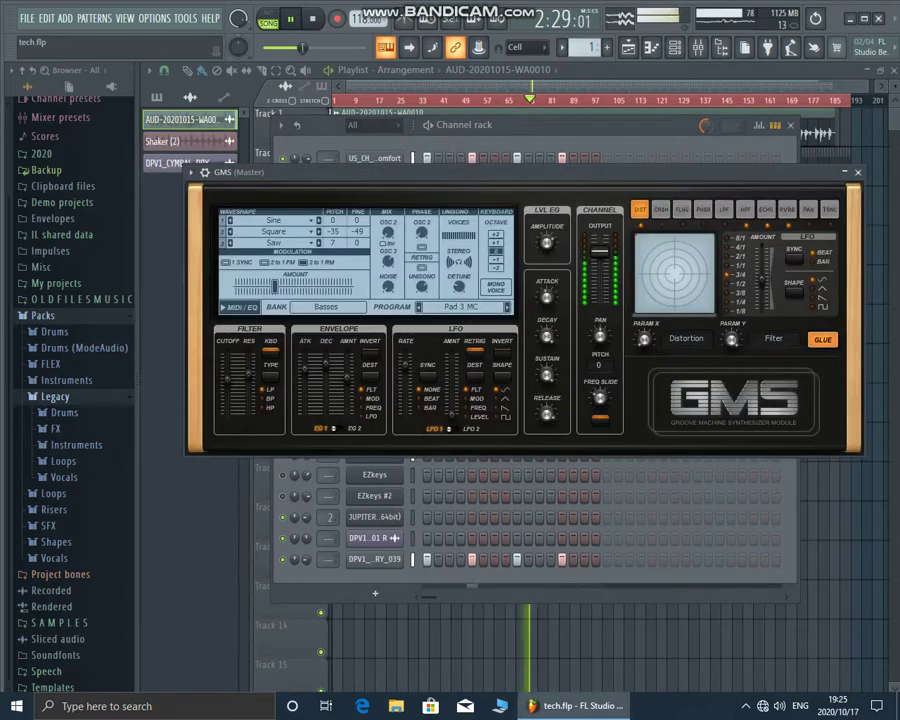
pyautogui.moveTo(228, 379); pyautogui.dragTo(228, 384)
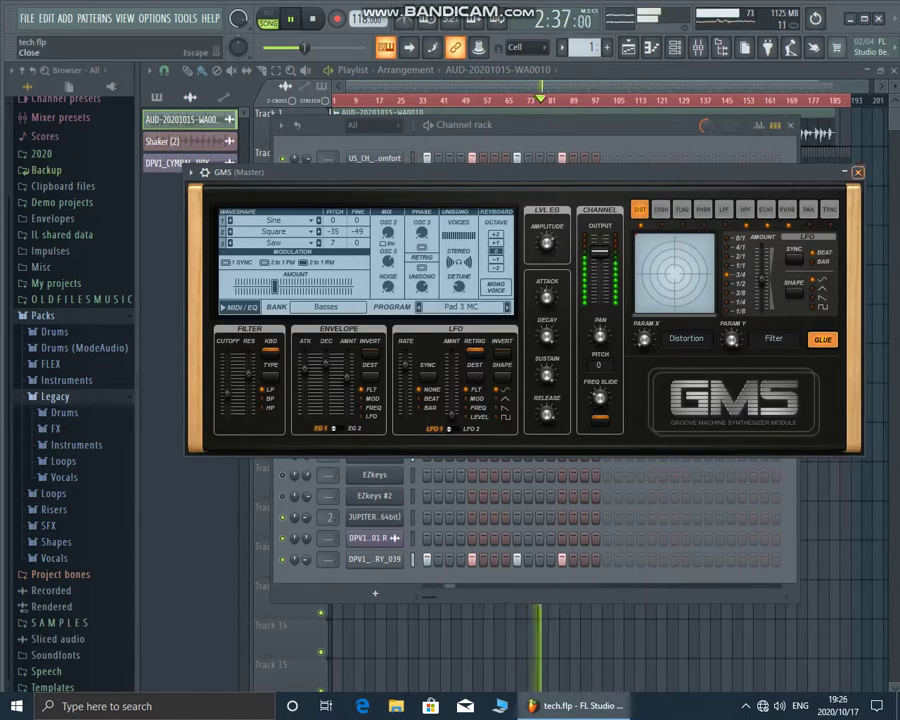
pyautogui.click(857, 172)
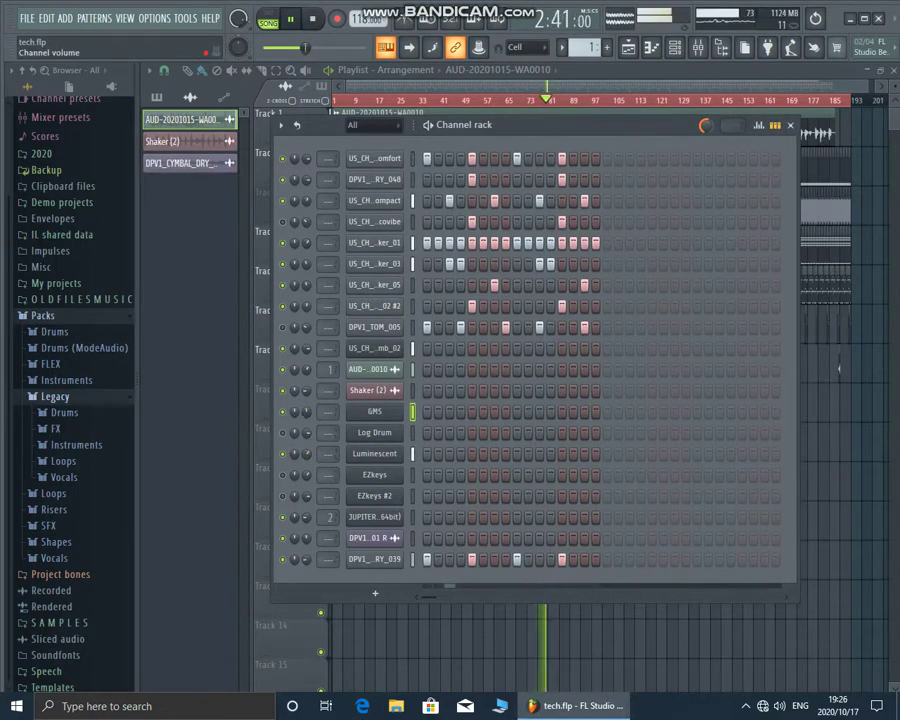
pyautogui.moveTo(307, 411); pyautogui.dragTo(307, 421)
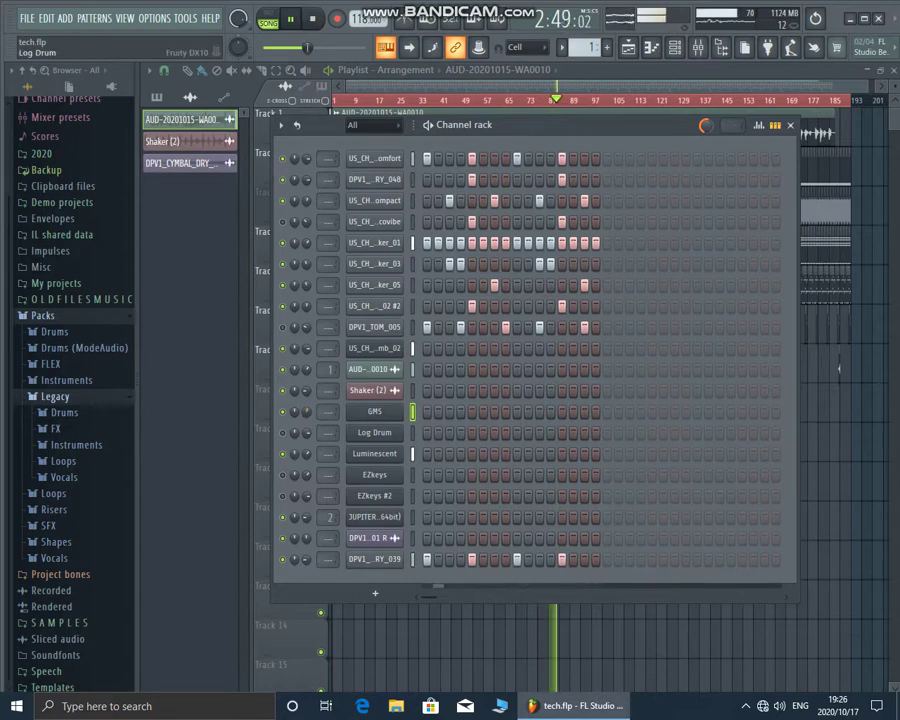
# - Insert an M1 instrument channel above Log Drum and load its Tronika Lamp combi sound
pyautogui.click(374, 432)
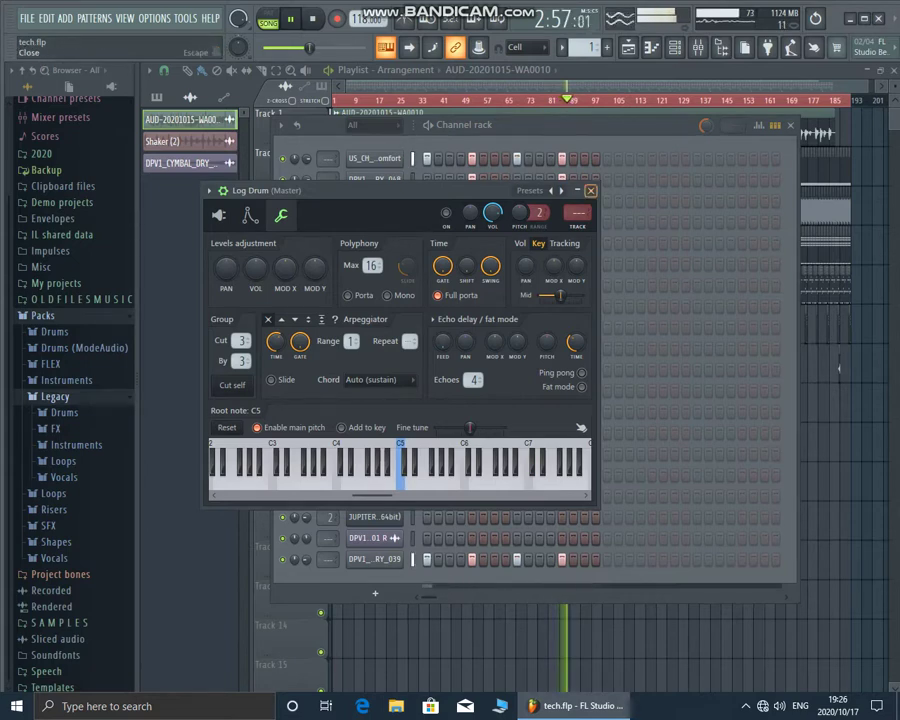
pyautogui.click(590, 190)
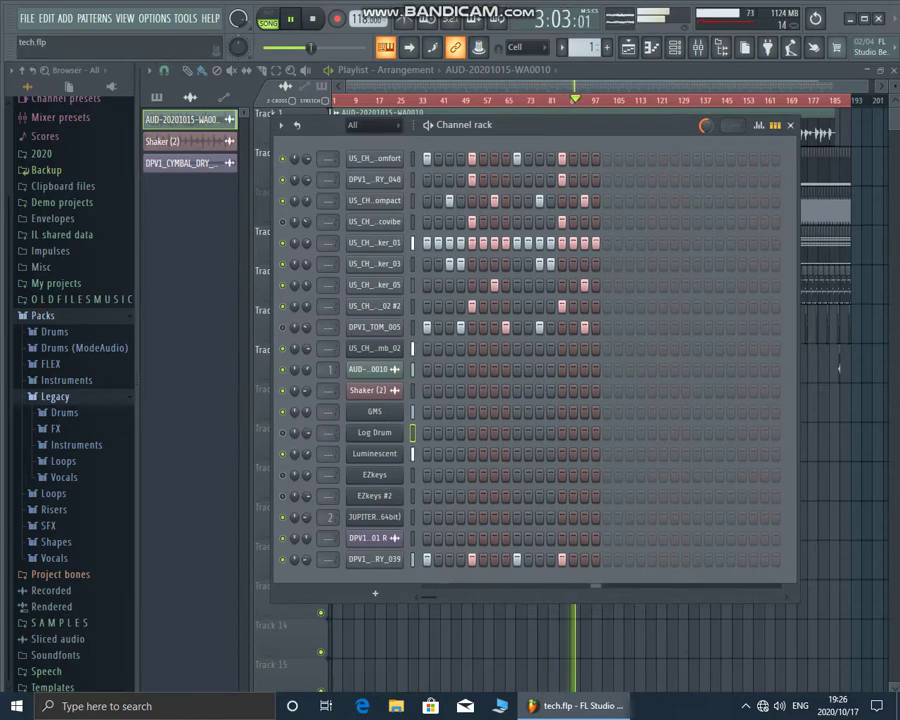
pyautogui.rightClick(400, 432)
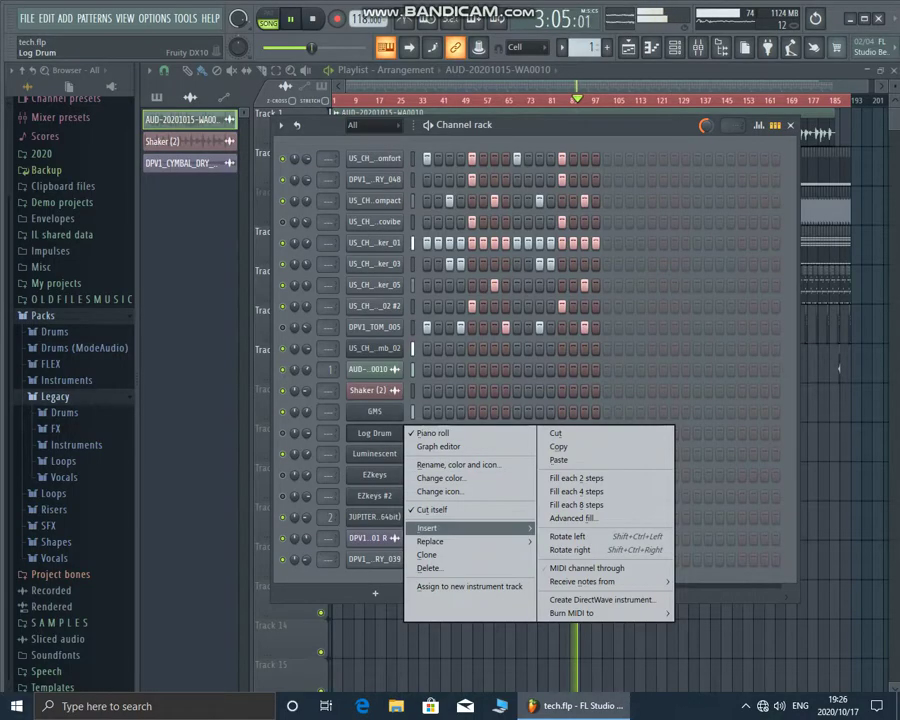
pyautogui.moveTo(427, 527)
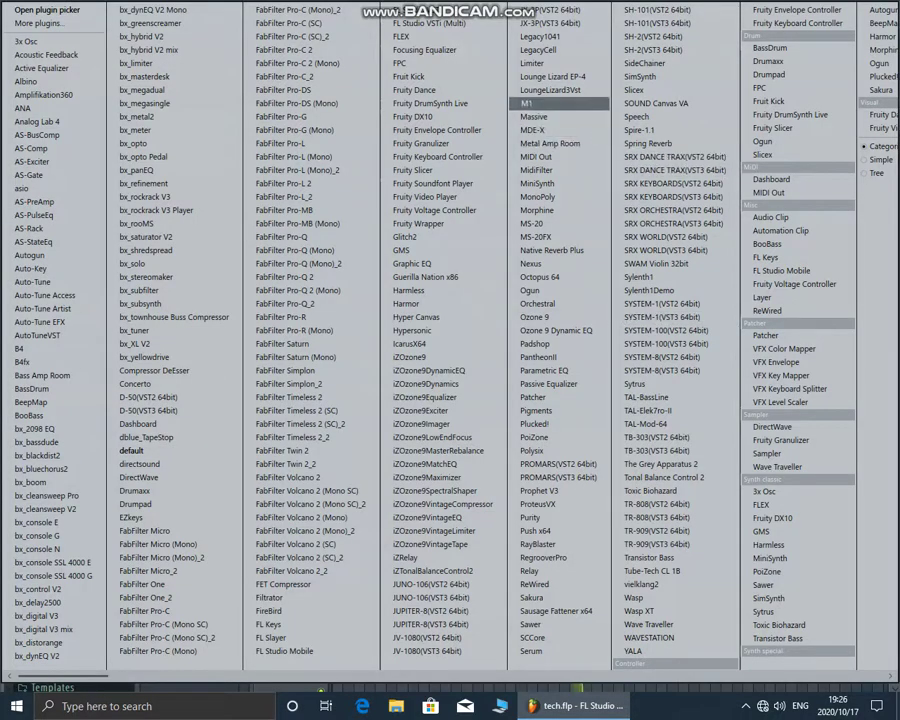
pyautogui.click(527, 103)
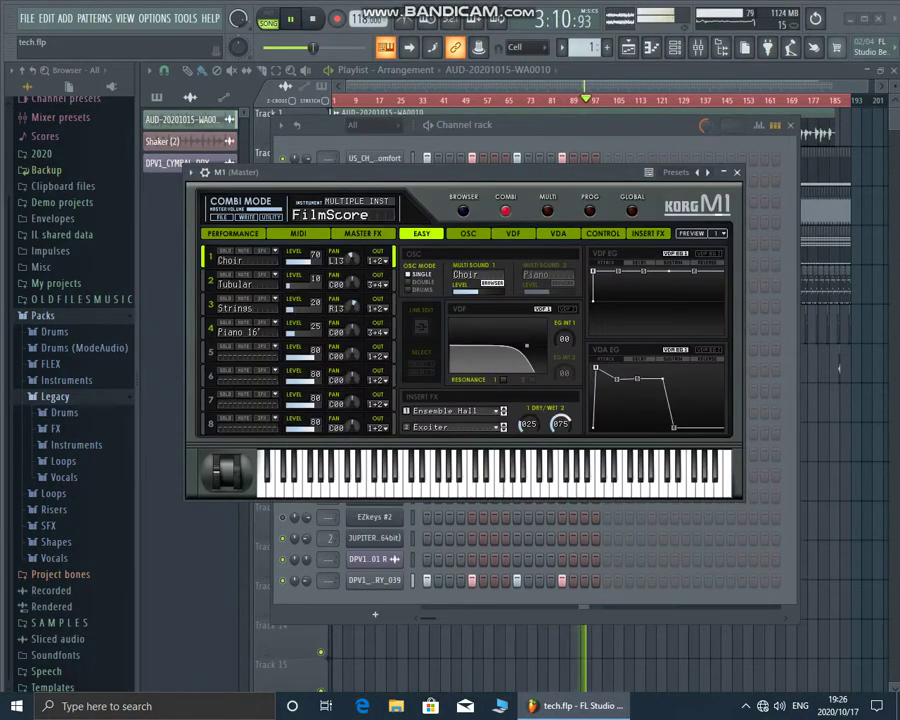
pyautogui.click(463, 210)
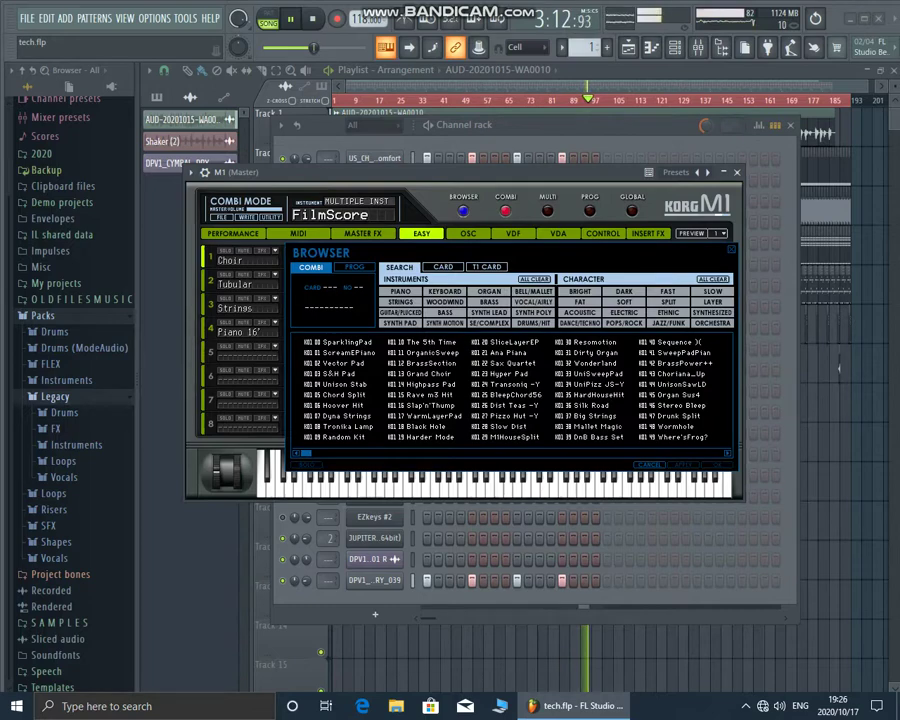
pyautogui.doubleClick(347, 427)
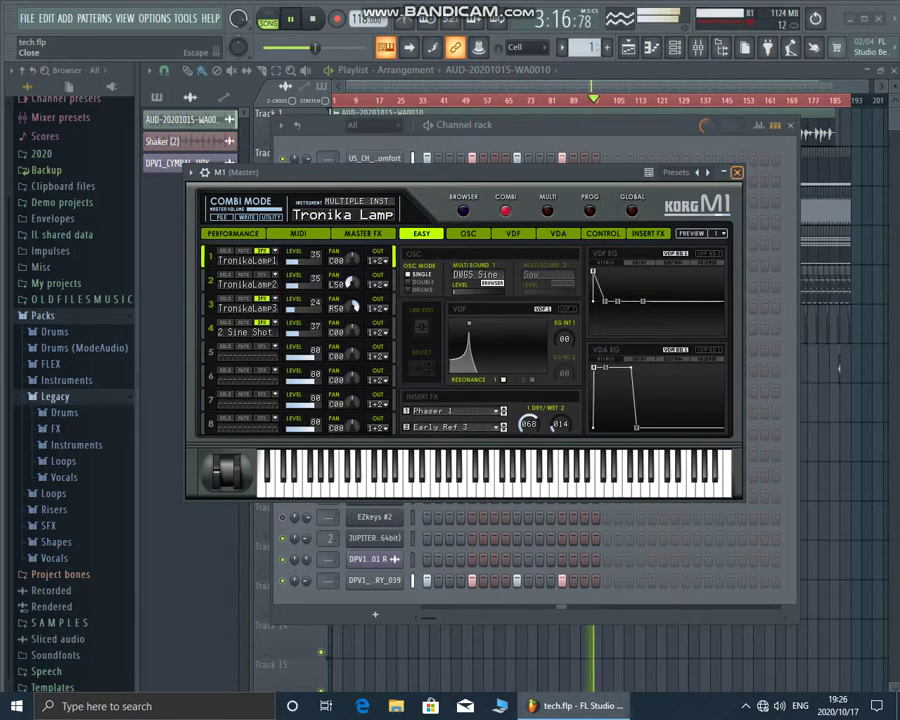
pyautogui.click(737, 172)
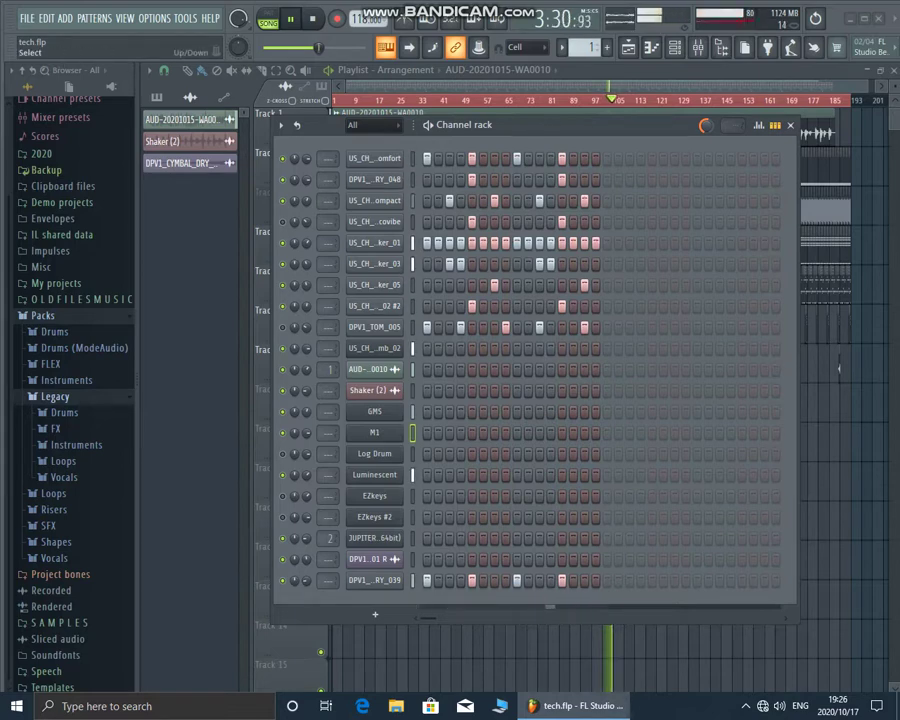
# - In Pattern 3, copy the Luminescent channel's notes and paste them into the M1 channel
pyautogui.scroll(1, 589, 47)
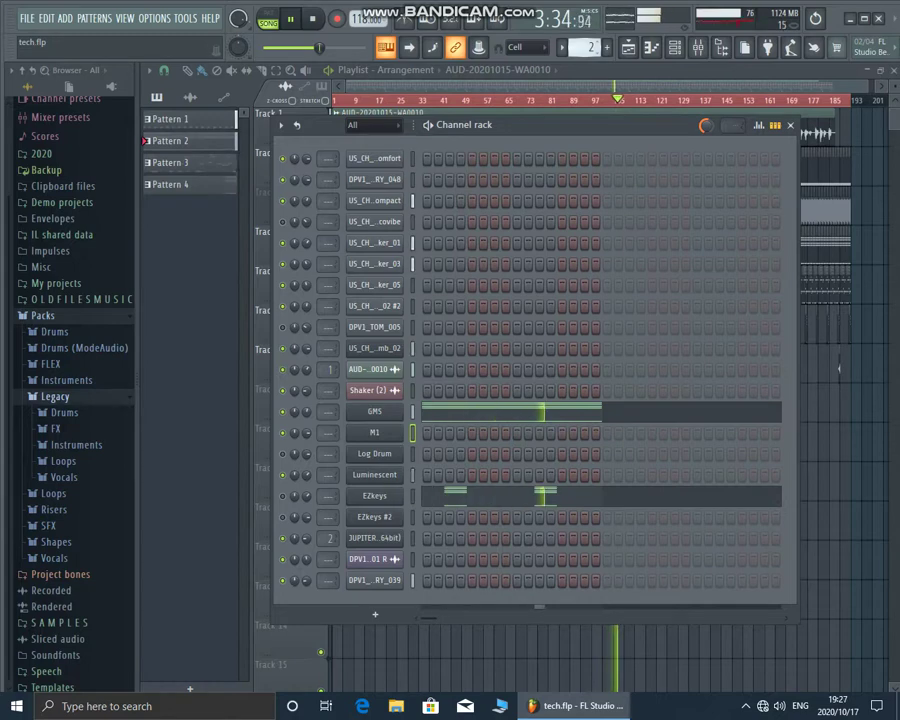
pyautogui.press('KP_Add')
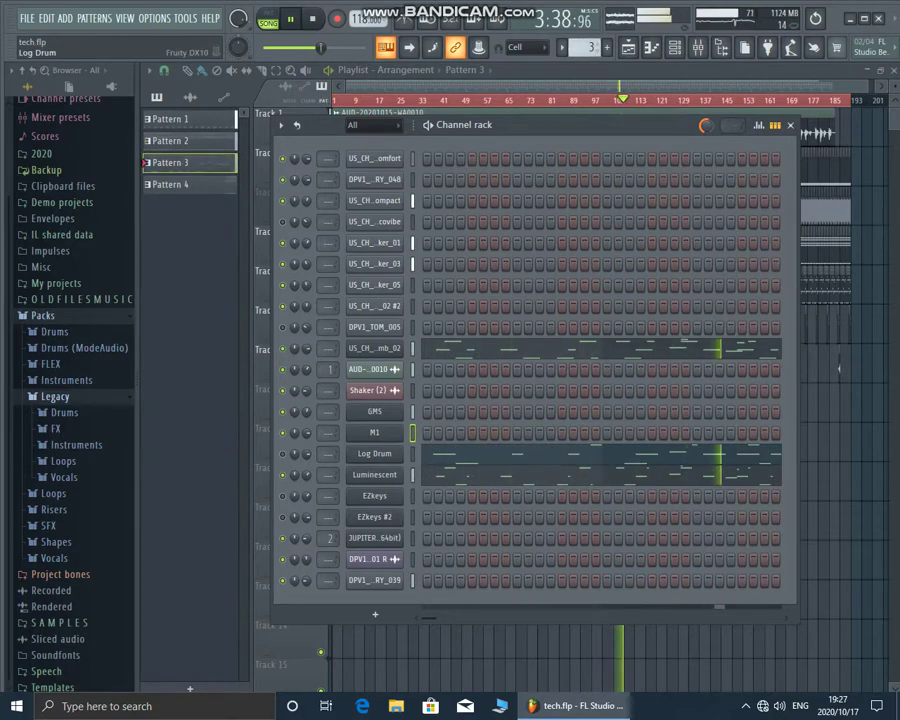
pyautogui.rightClick(398, 474)
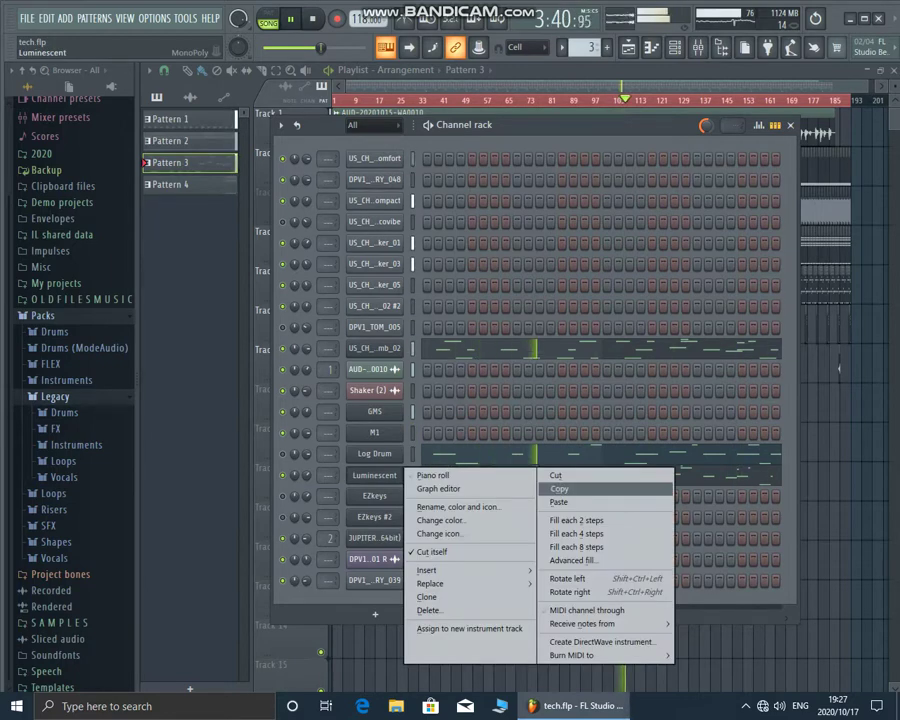
pyautogui.click(559, 489)
pyautogui.rightClick(394, 430)
pyautogui.click(559, 459)
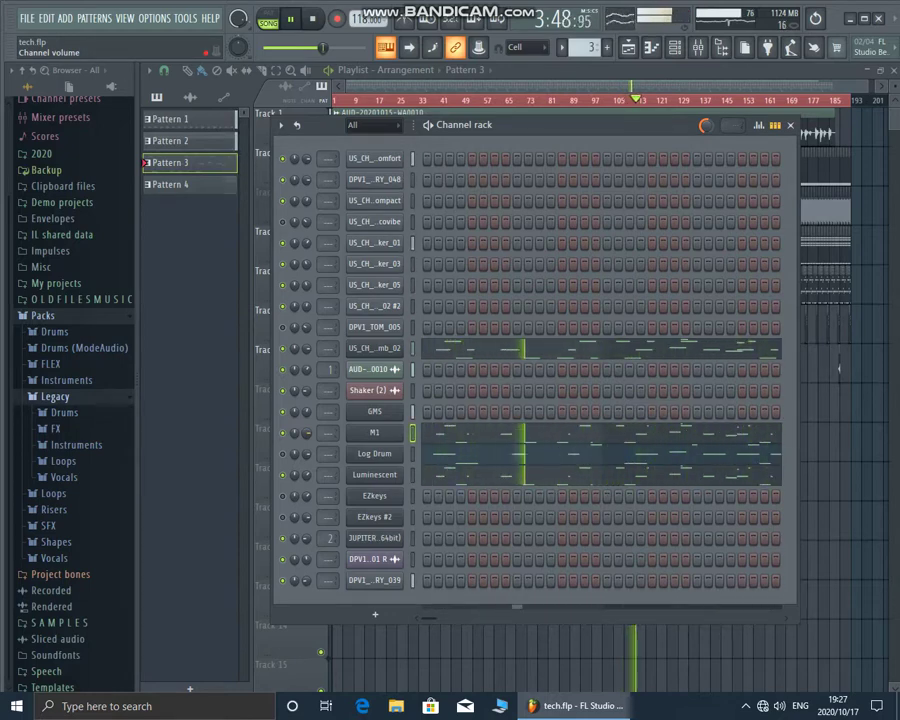
# - Lower the M1 channel's volume to about 60% and set its root note to C4
pyautogui.moveTo(307, 432); pyautogui.dragTo(307, 445)
pyautogui.scroll(-1, 306, 432)
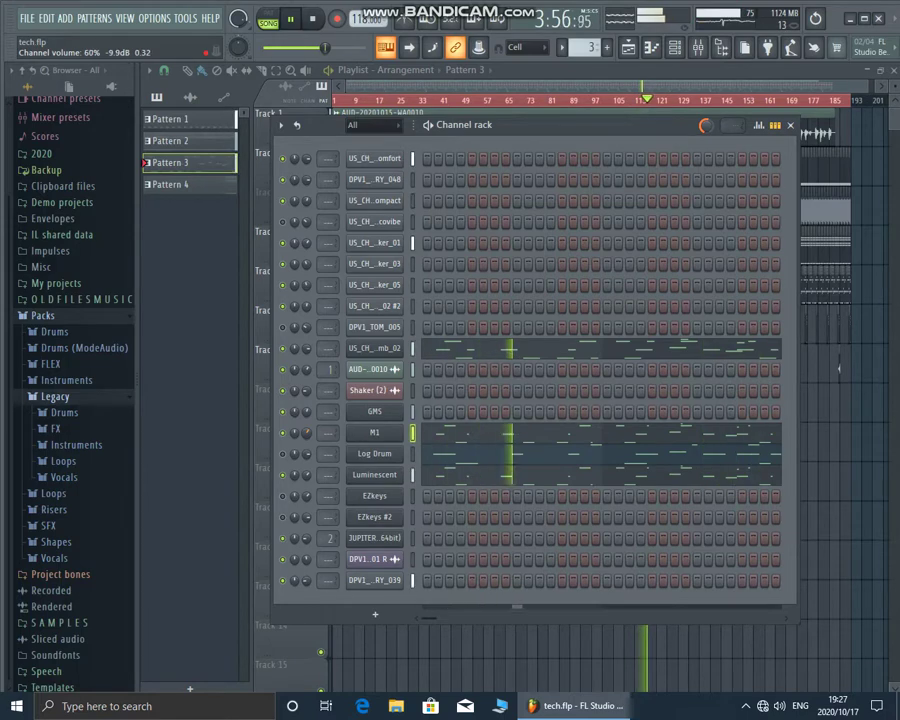
pyautogui.click(374, 432)
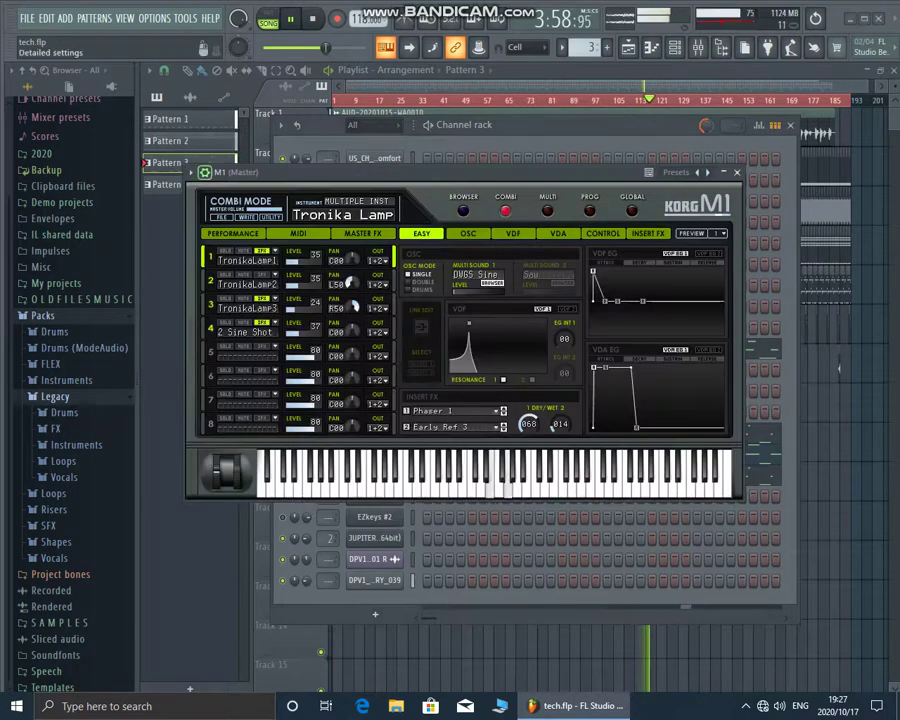
pyautogui.click(205, 172)
pyautogui.click(263, 196)
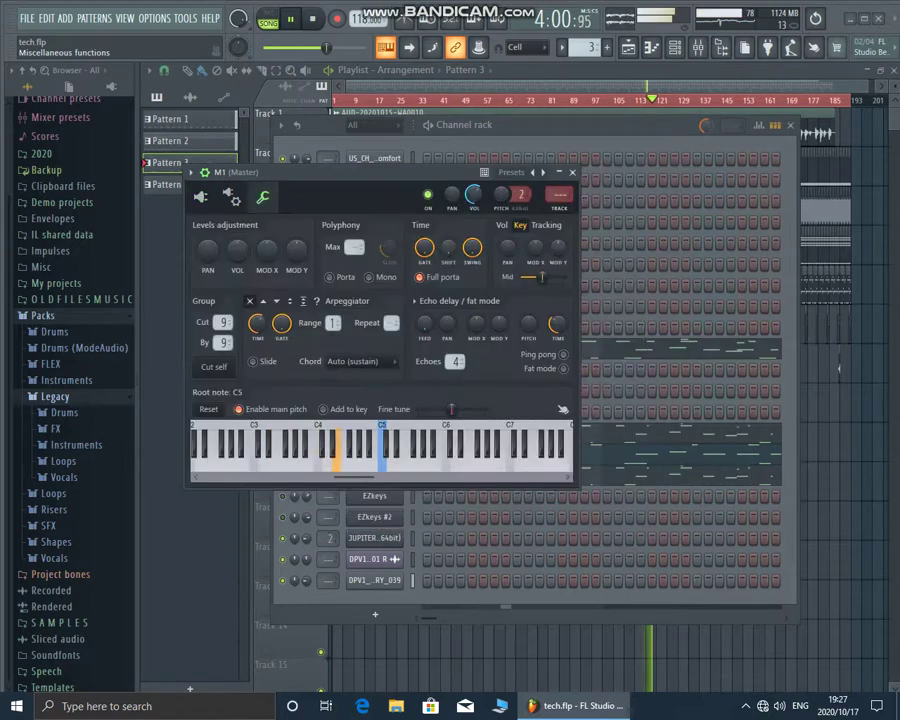
pyautogui.rightClick(318, 455)
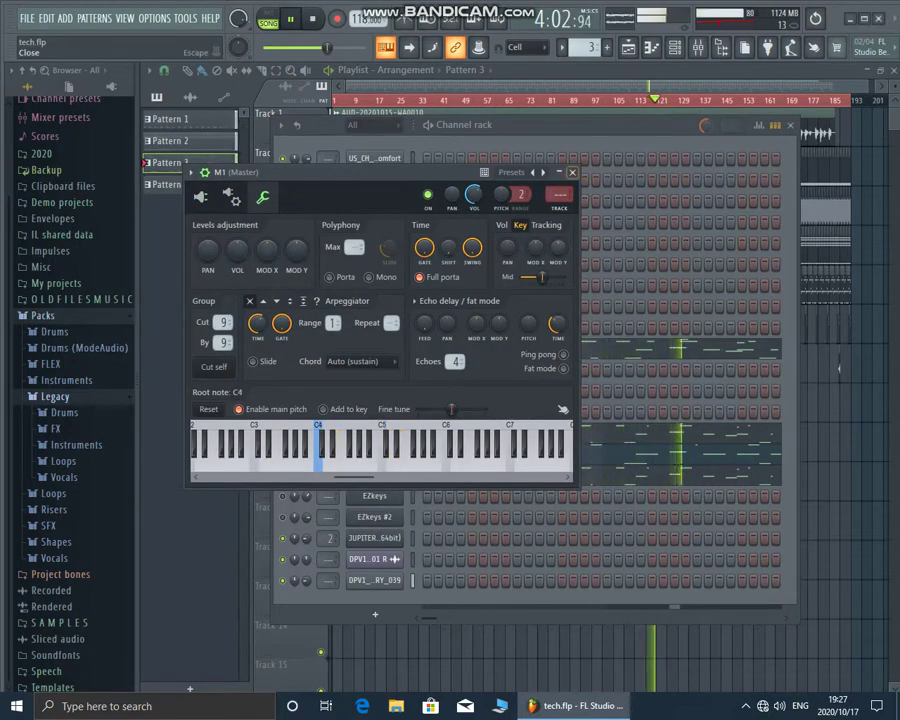
pyautogui.click(572, 172)
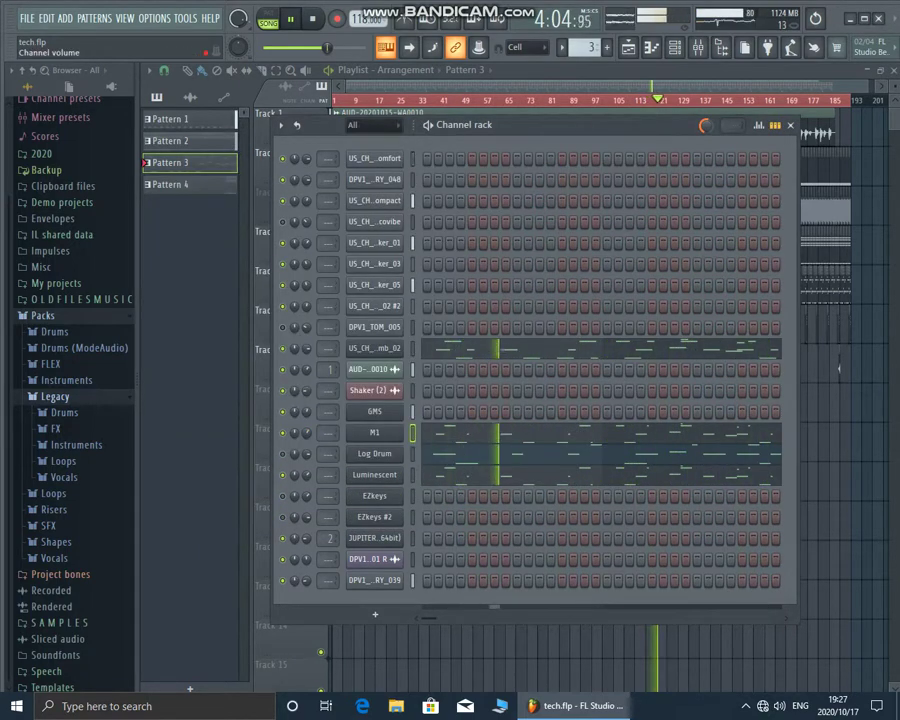
pyautogui.rightClick(305, 433)
pyautogui.click(294, 433)
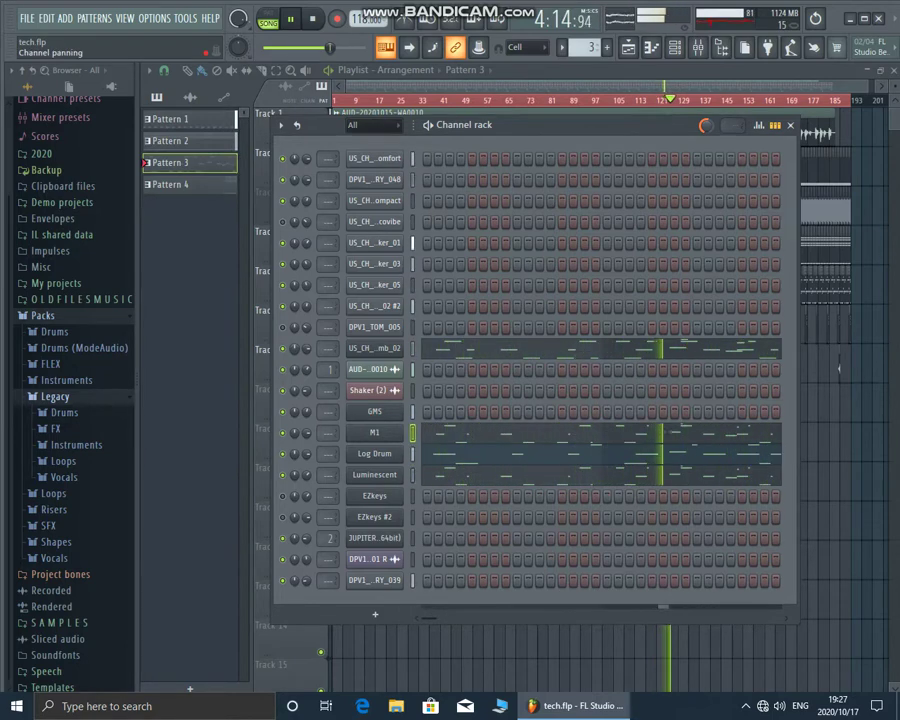
# - Bring the playlist to the front to view the whole arrangement
pyautogui.click(628, 48)
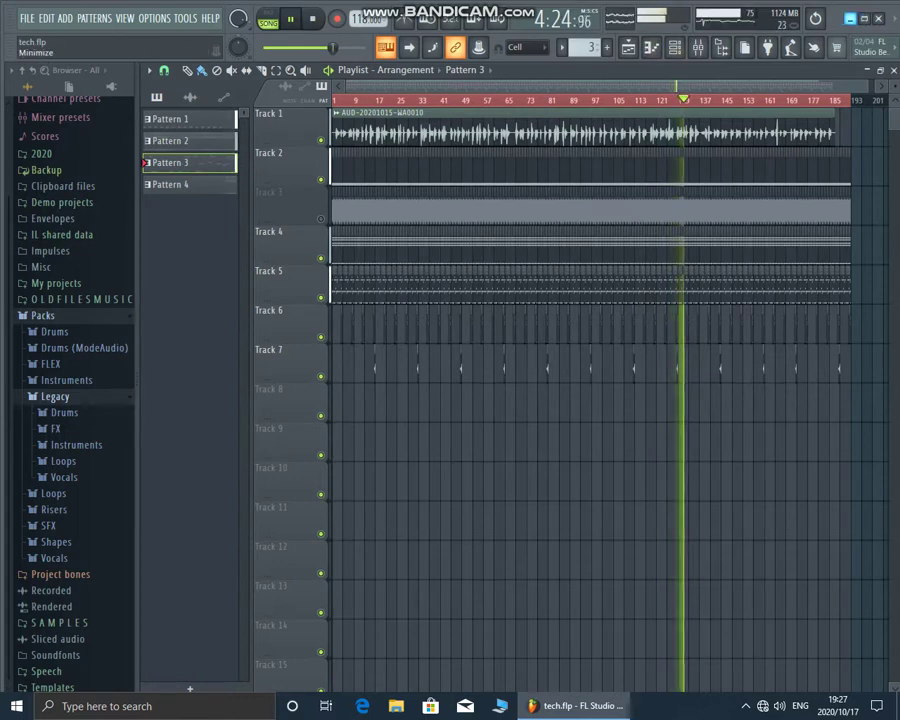
pyautogui.click(850, 18)
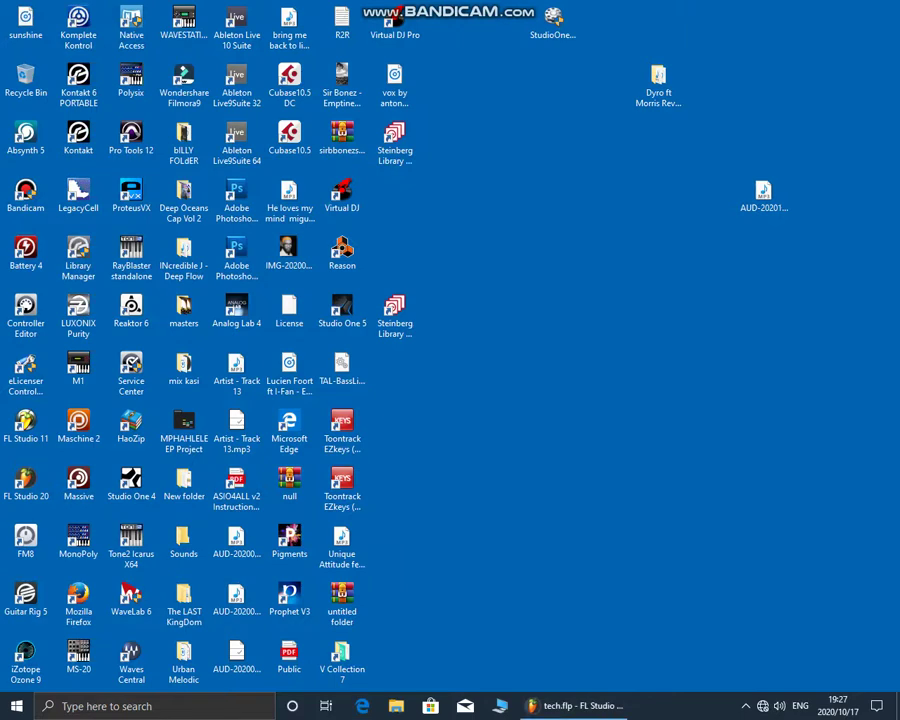
pyautogui.click(745, 706)
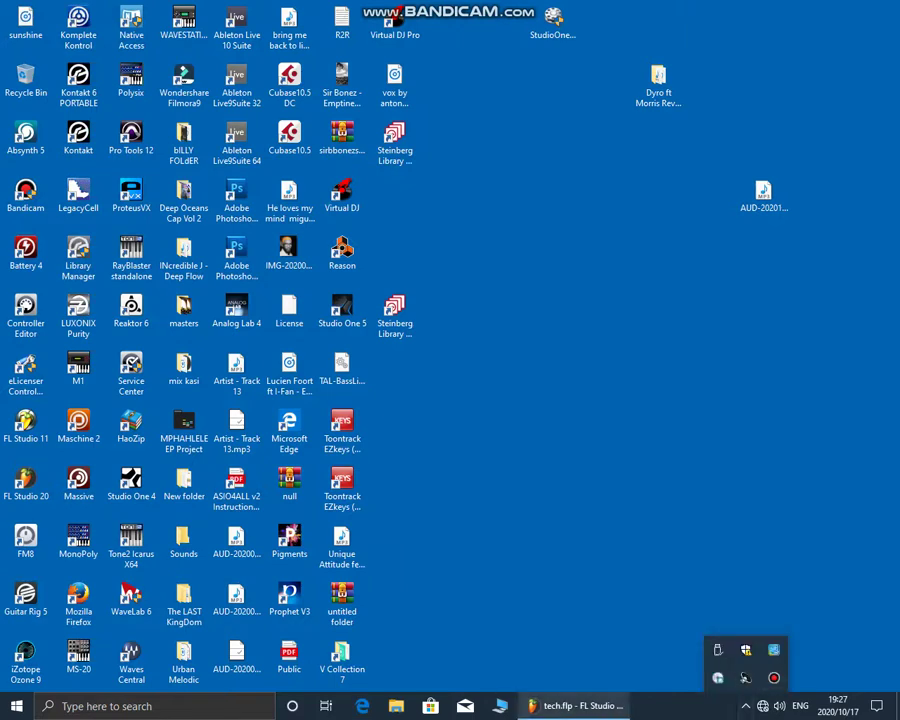
pyautogui.click(572, 706)
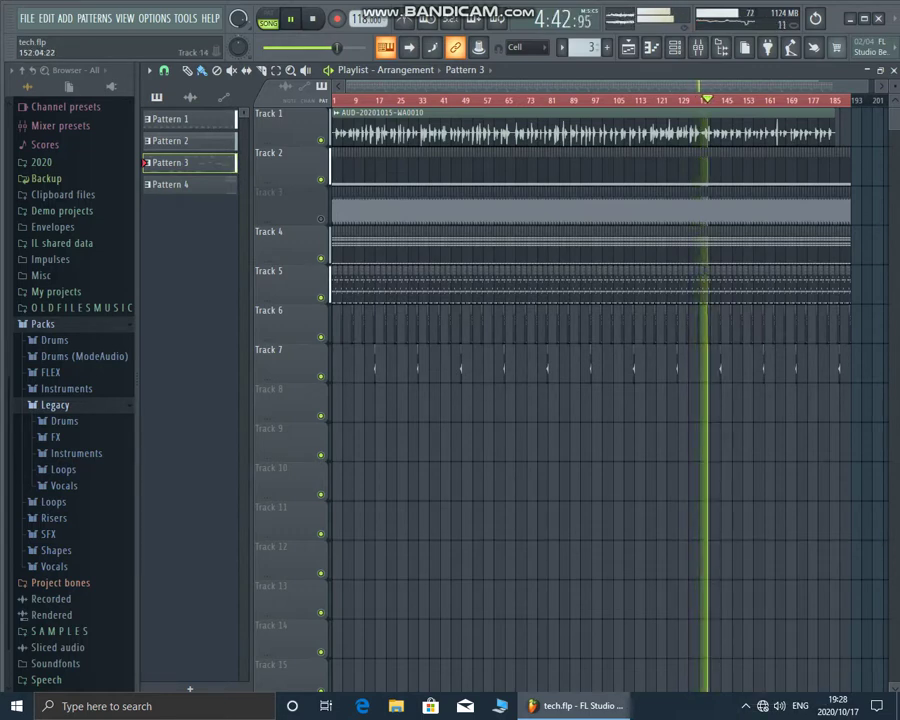
pyautogui.click(746, 706)
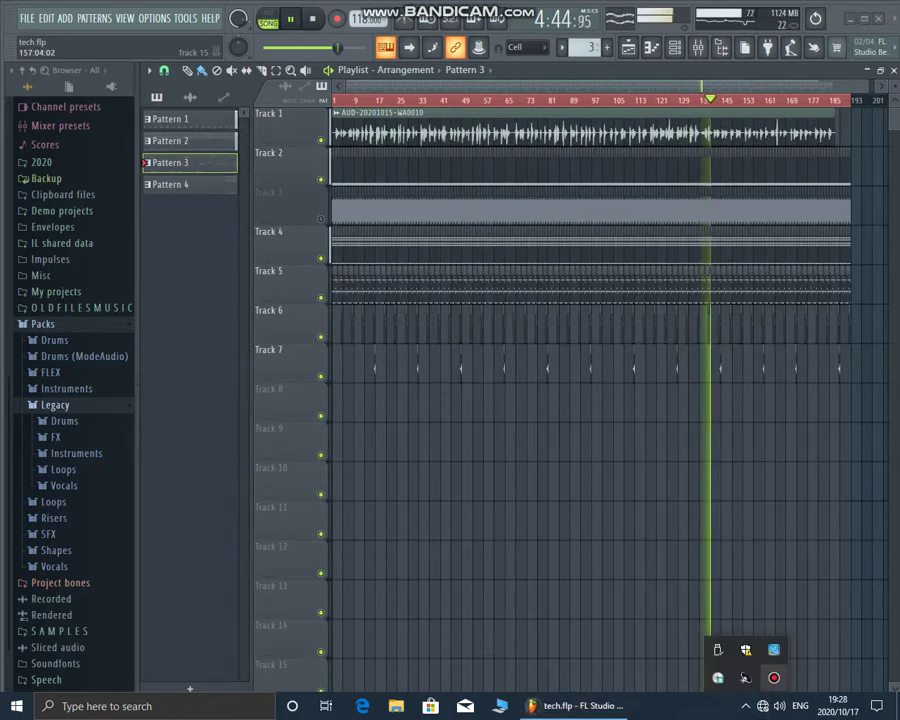